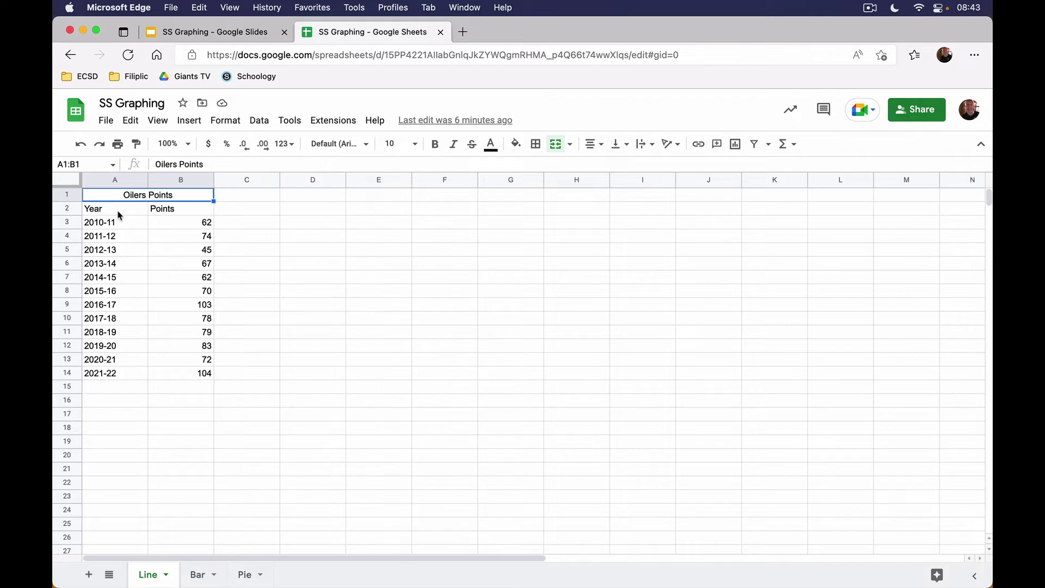
# Select the Year and Points columns from A2 down through B14 on the Line sheet
pyautogui.click(121, 213)
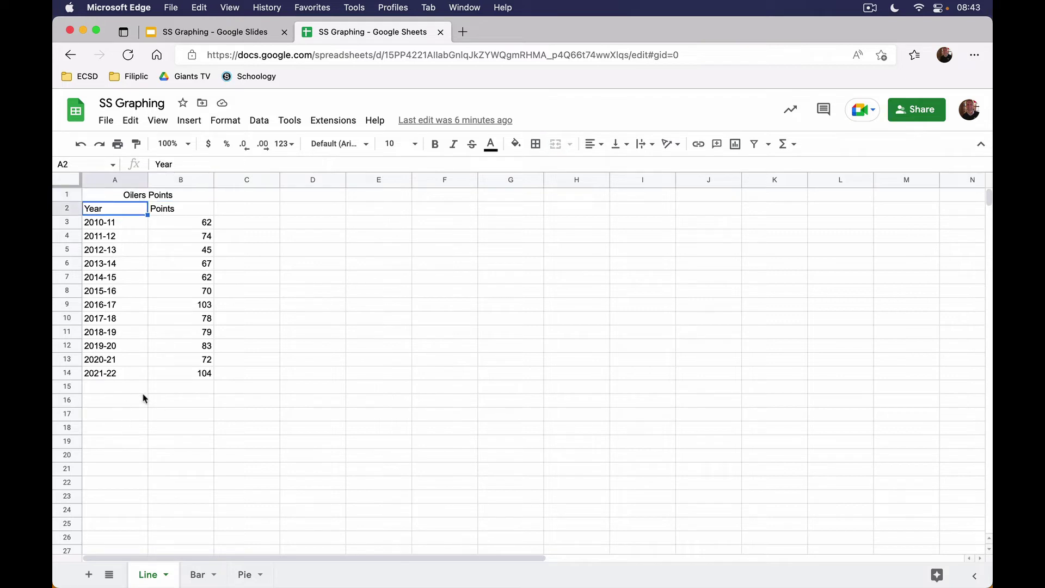
pyautogui.click(195, 212)
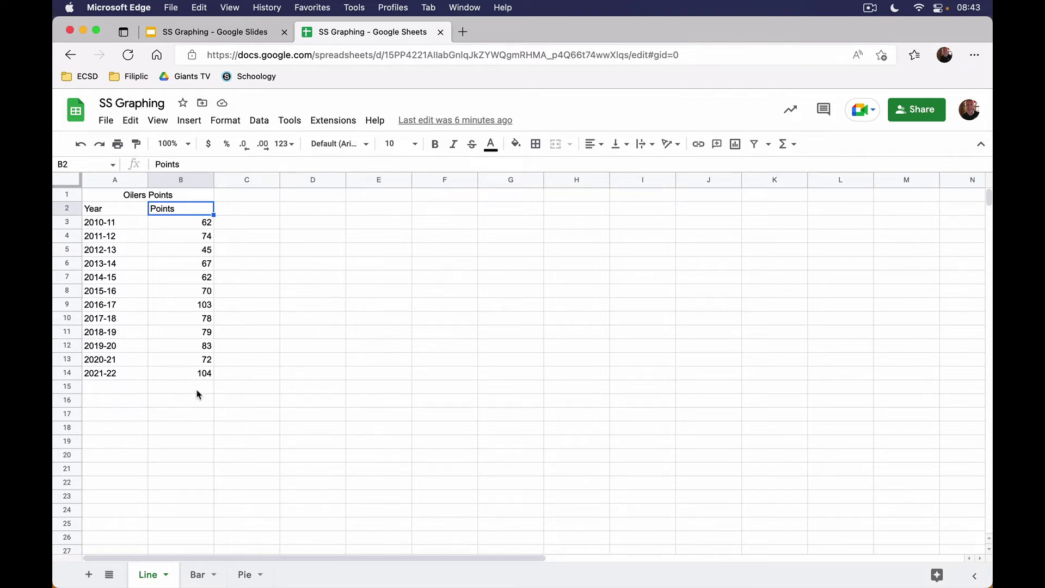
pyautogui.click(98, 214)
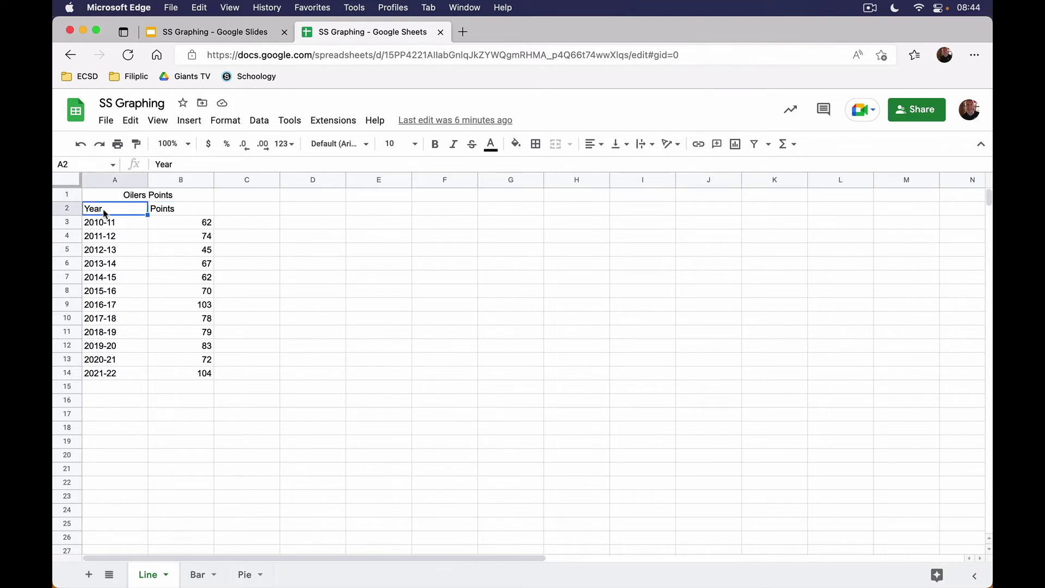
pyautogui.moveTo(105, 213); pyautogui.dragTo(187, 382)
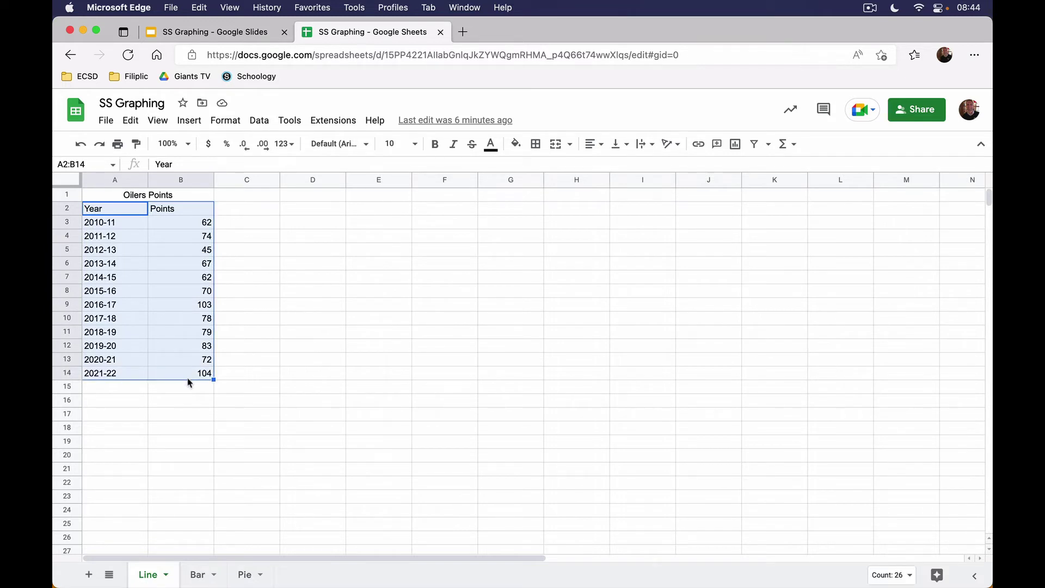
# Insert the suggested 'Points vs. Year' line chart from A2:B14 and move it beside the data
pyautogui.click(180, 121)
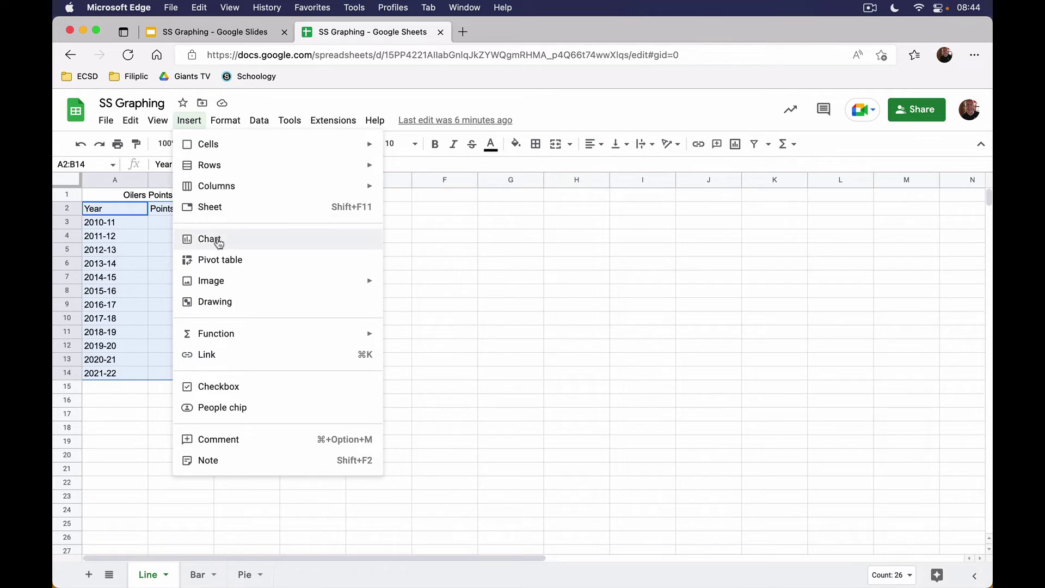
pyautogui.click(217, 240)
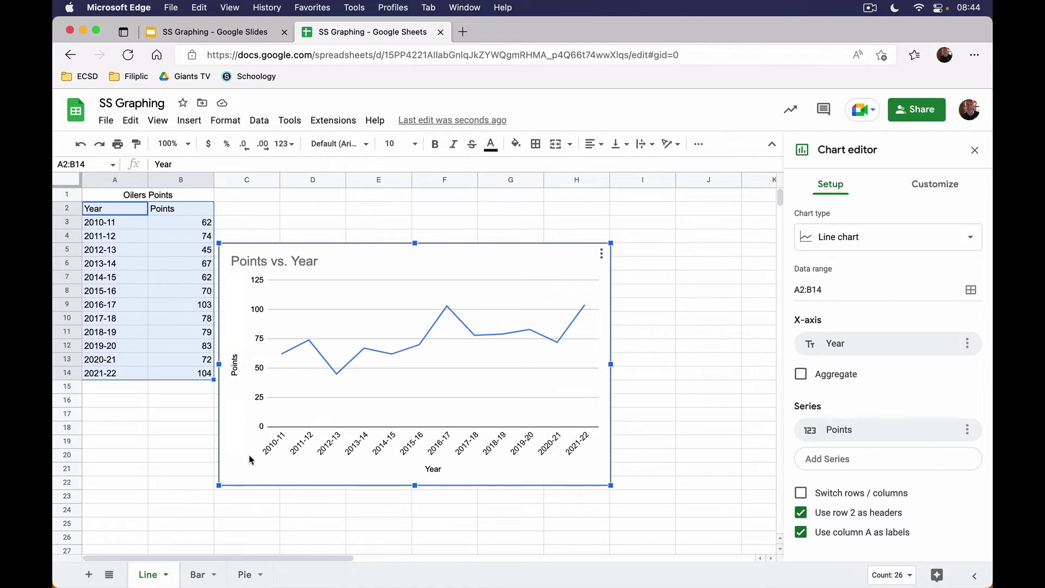
pyautogui.moveTo(253, 479); pyautogui.dragTo(292, 438)
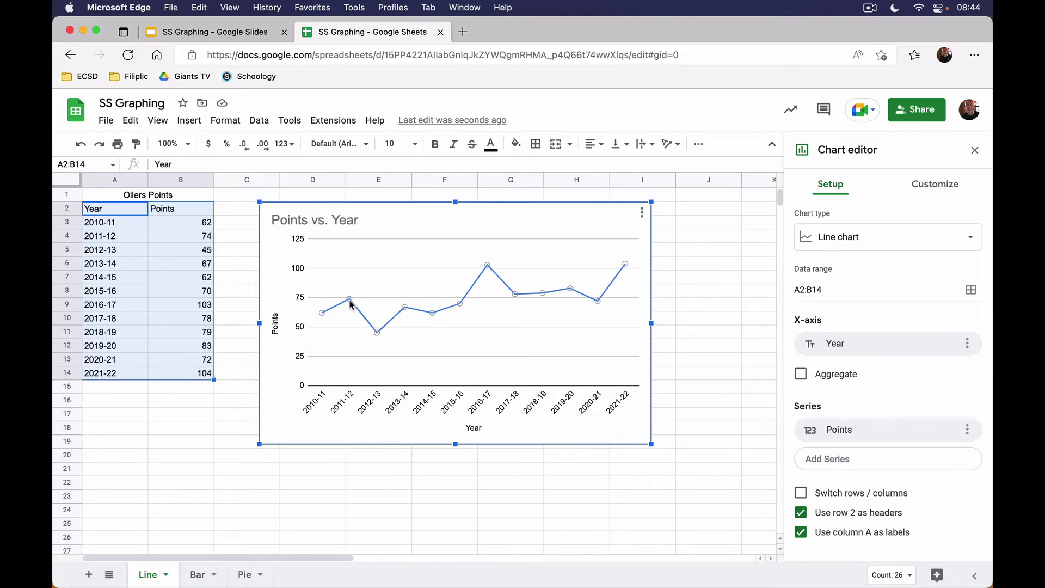
# Retitle the line chart 'Oilers Points Since 2010'
pyautogui.doubleClick(319, 223)
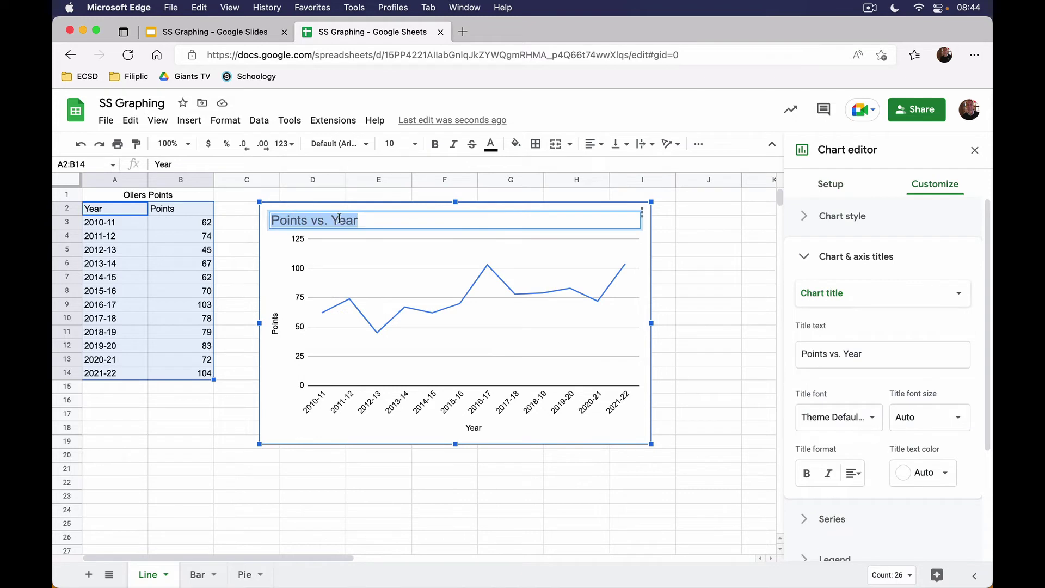
pyautogui.write('Poi')
pyautogui.press('BackSpace')
pyautogui.press('BackSpace')
pyautogui.press('BackSpace')
pyautogui.write('Oilers Points ')
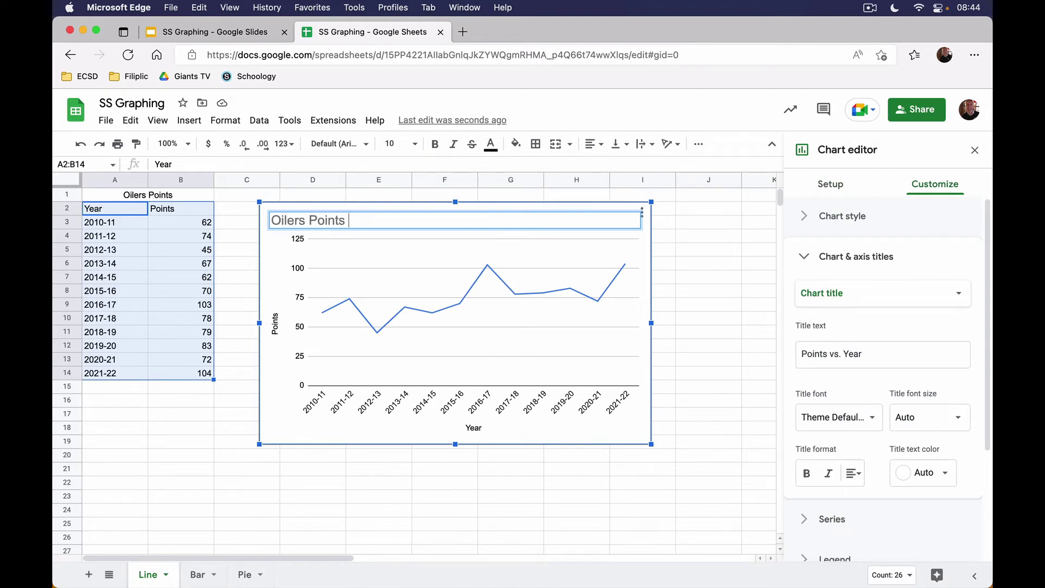
pyautogui.write('Since 2010')
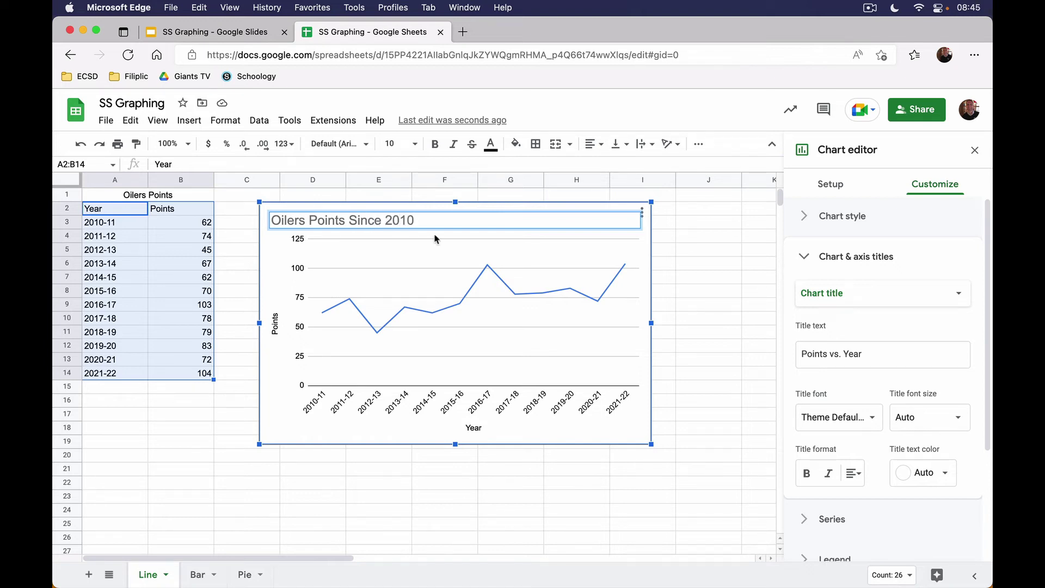
pyautogui.click(665, 282)
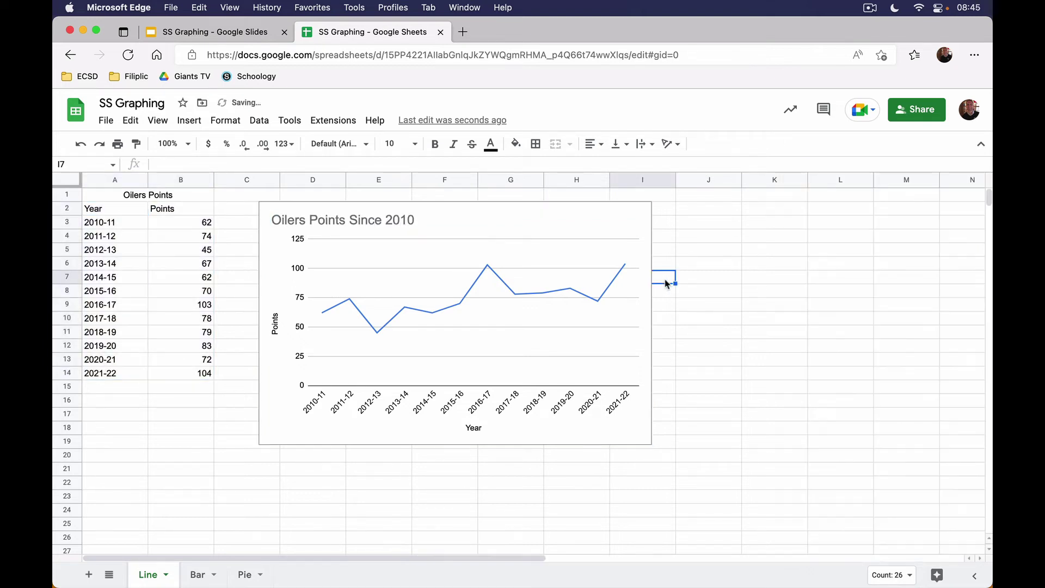
# Look over the line chart's Chart style options in the chart editor, then deselect the chart
pyautogui.doubleClick(595, 289)
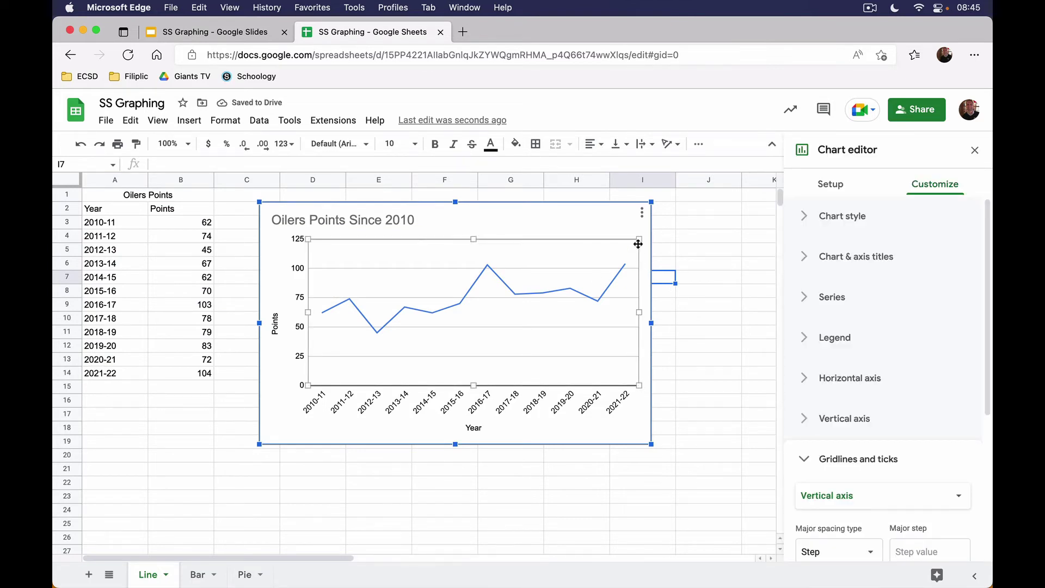
pyautogui.click(818, 217)
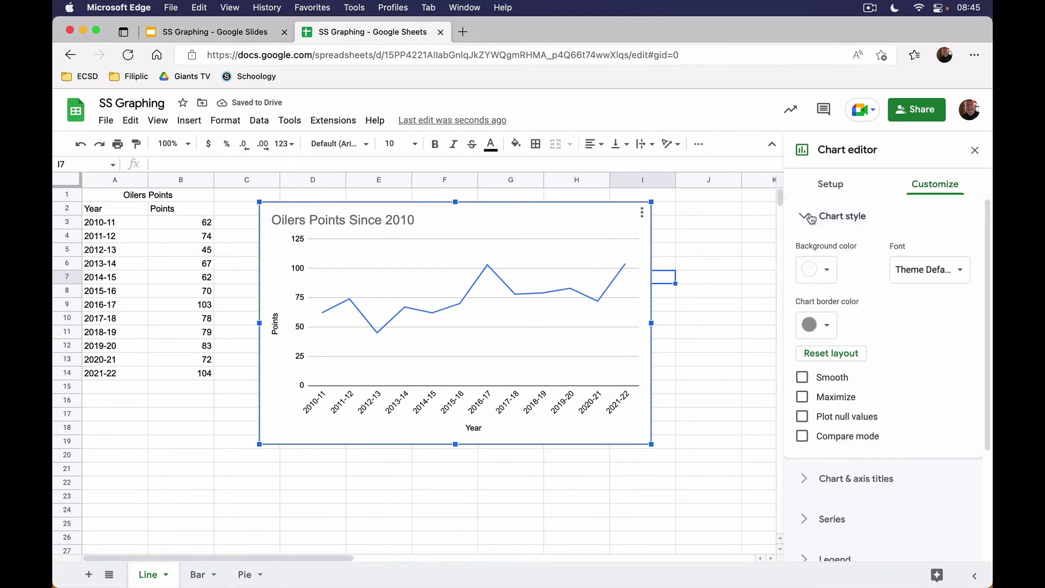
pyautogui.click(818, 217)
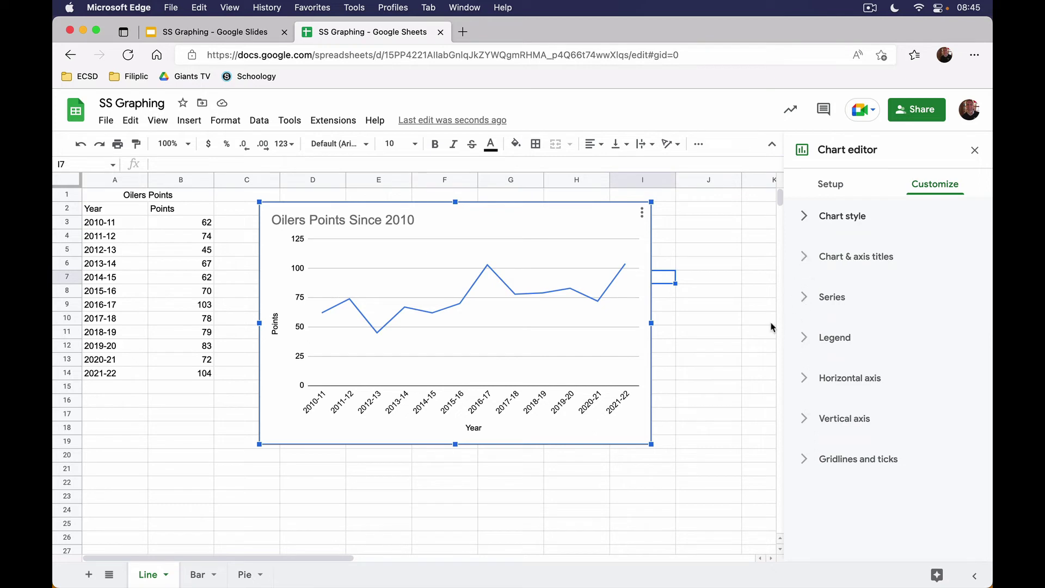
pyautogui.click(715, 346)
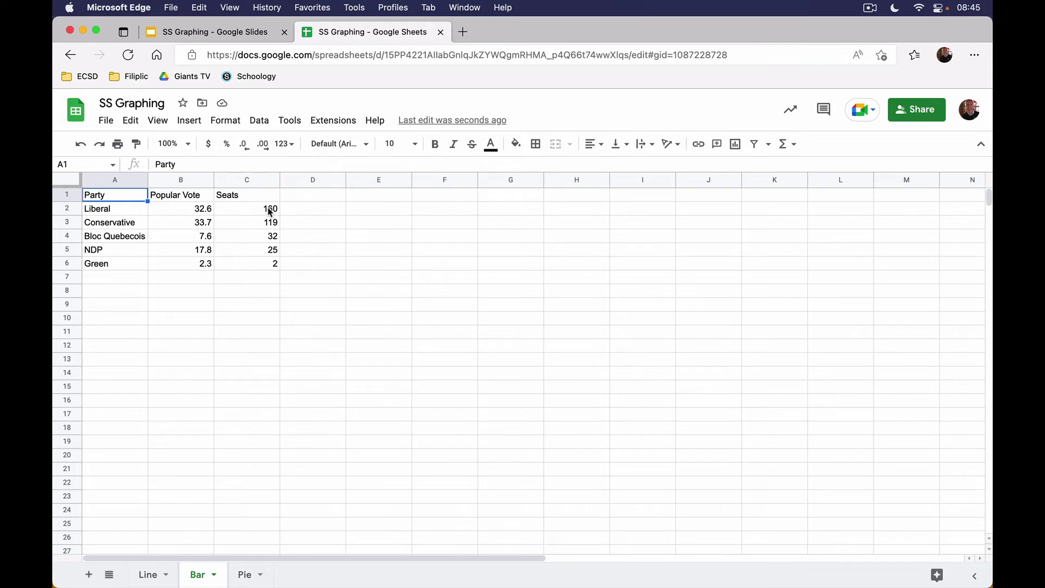
# Select A1:B6 holding Party and Popular Vote on the Bar sheet
pyautogui.moveTo(122, 197); pyautogui.dragTo(180, 267)
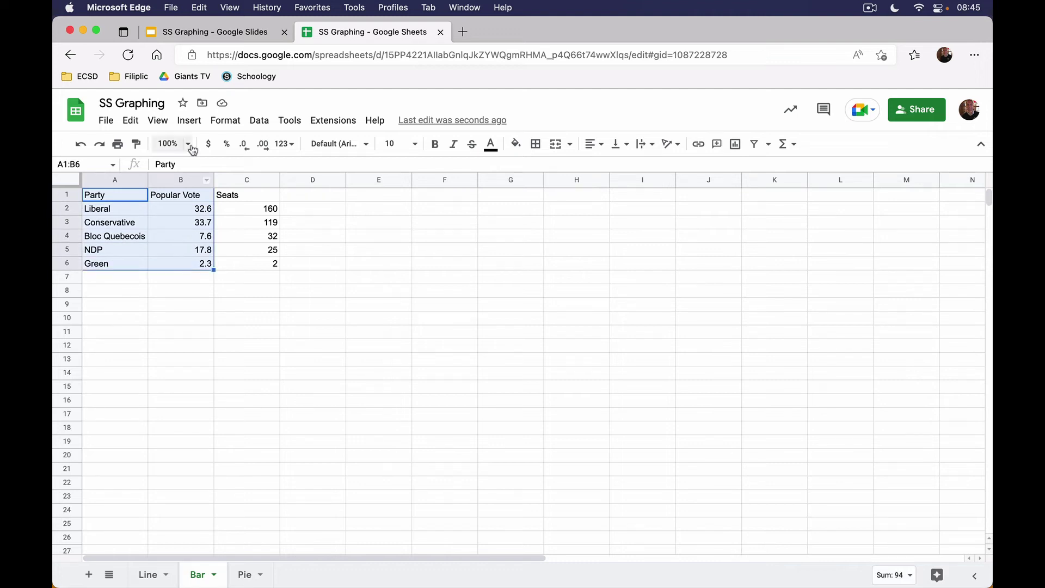
# Insert a chart from the party vote data, place it beside the table, and make it a horizontal bar chart
pyautogui.click(194, 123)
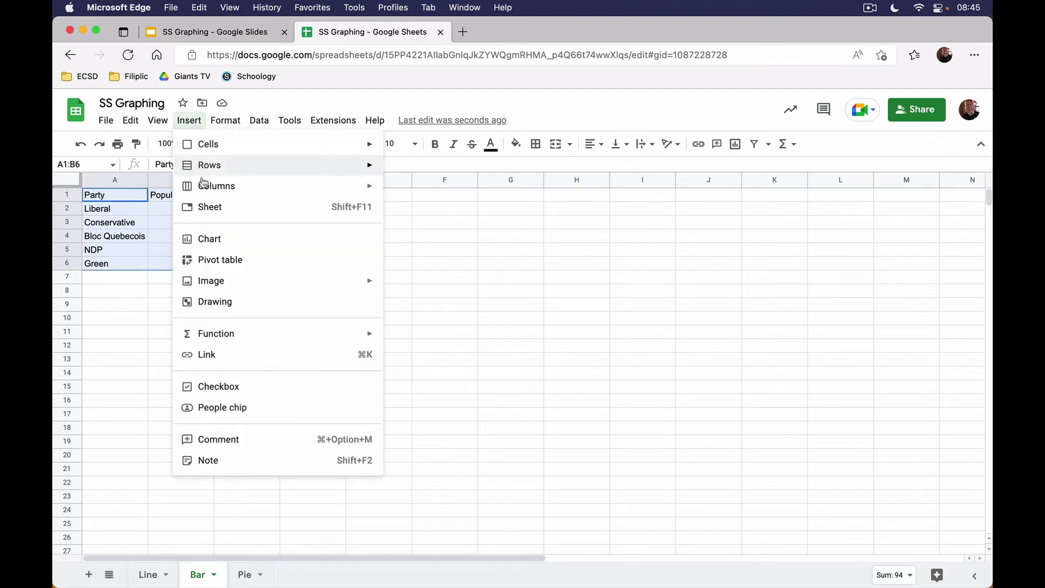
pyautogui.click(209, 240)
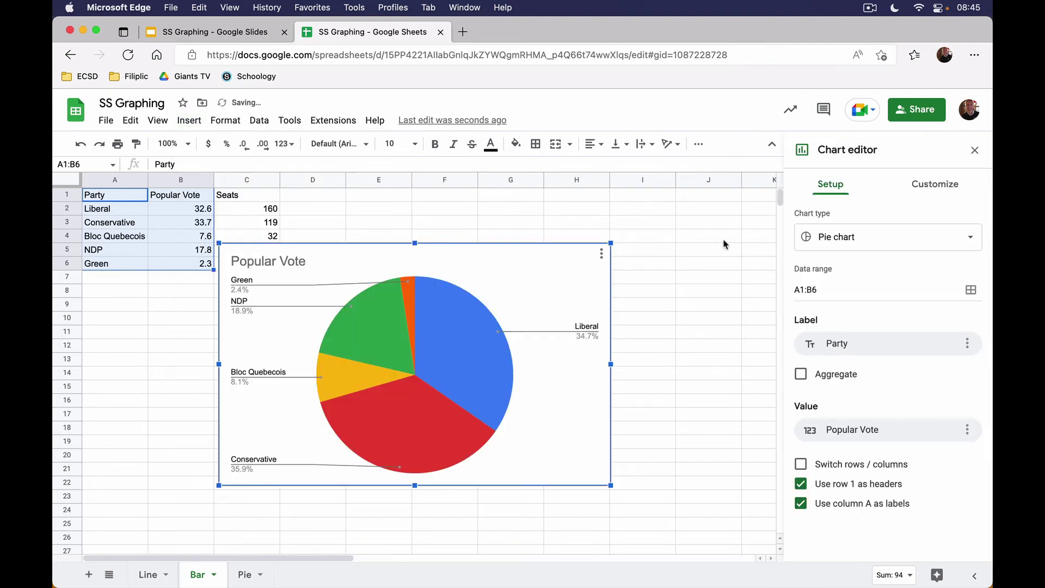
pyautogui.moveTo(555, 290); pyautogui.dragTo(631, 255)
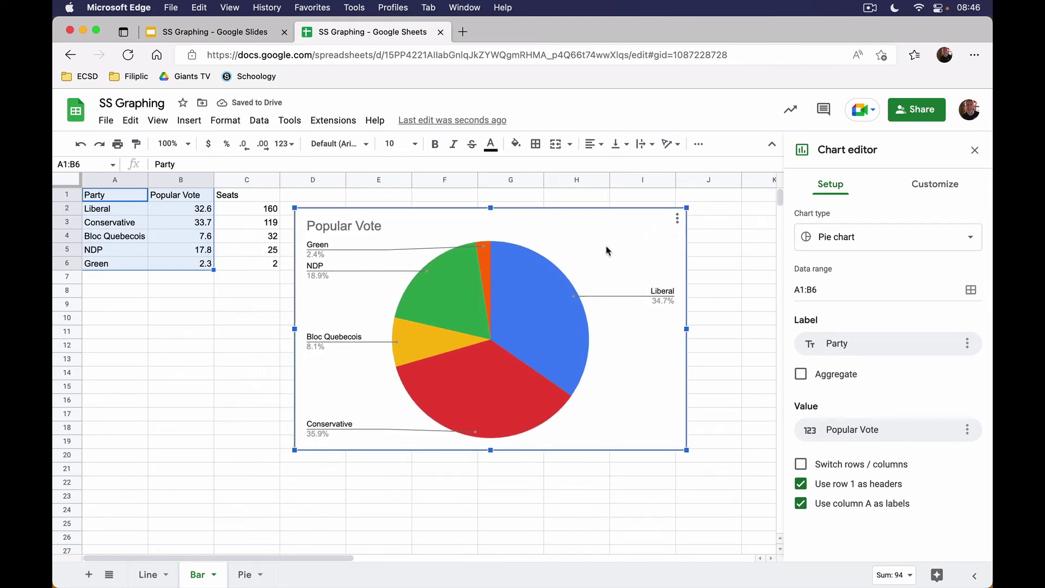
pyautogui.click(893, 238)
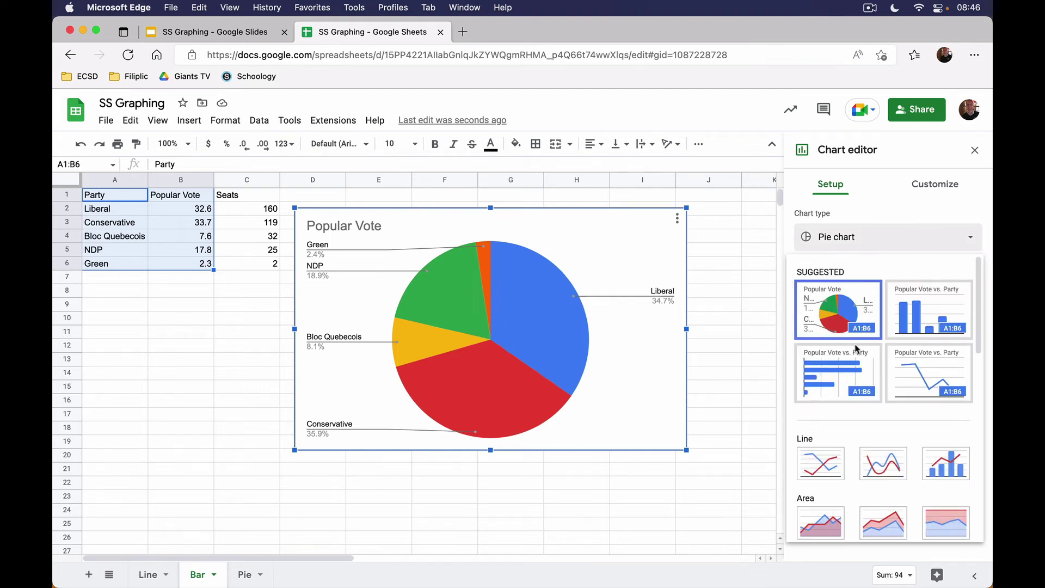
pyautogui.click(832, 376)
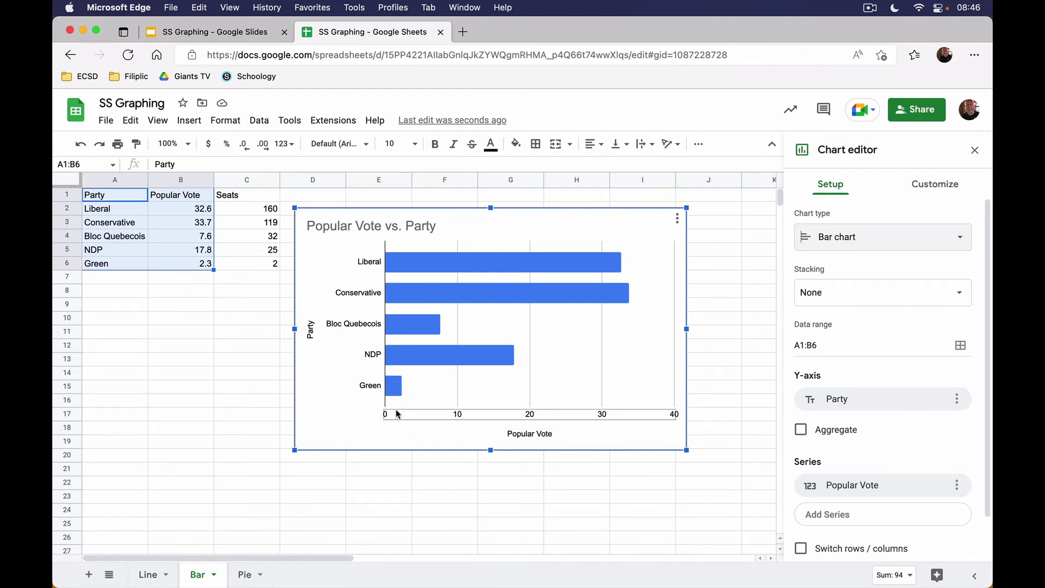
# Replace the 'Popular Vote vs. Party' title with 'Popular Vote, Federal Election of 2021'
pyautogui.click(357, 225)
pyautogui.click(356, 225)
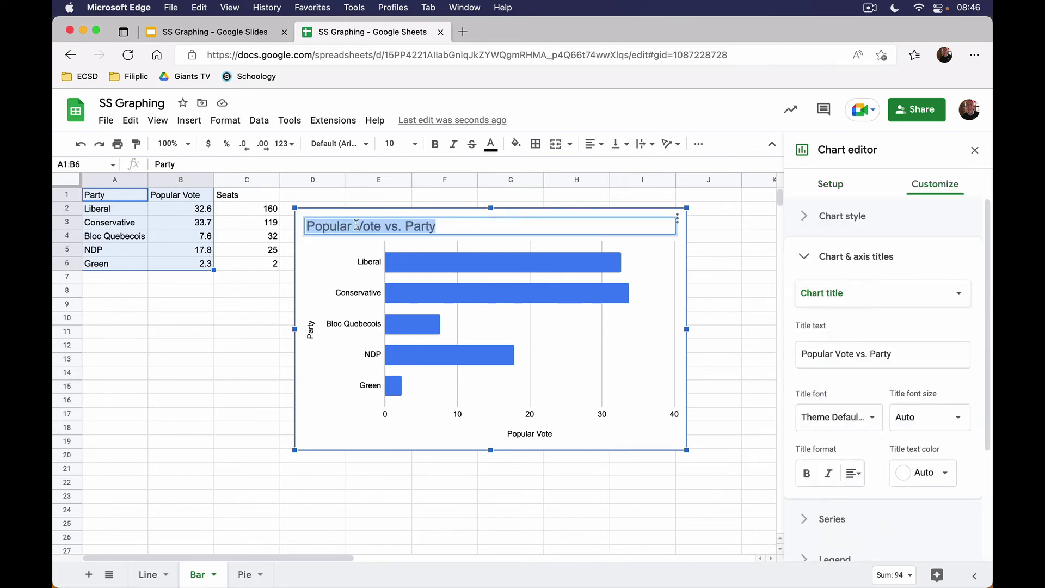
pyautogui.write('Popu')
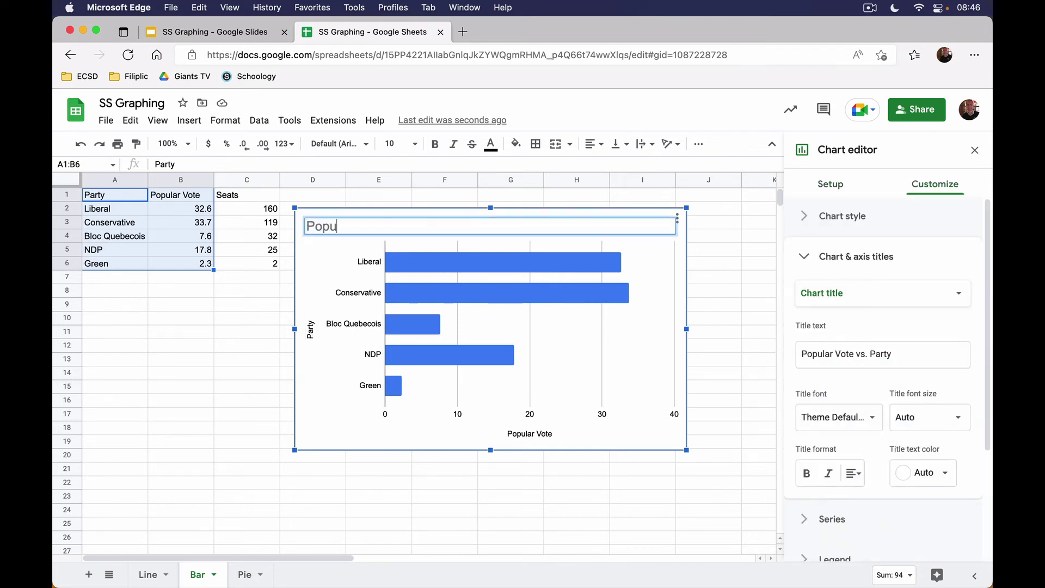
pyautogui.write('lar Vote, Federal Ele')
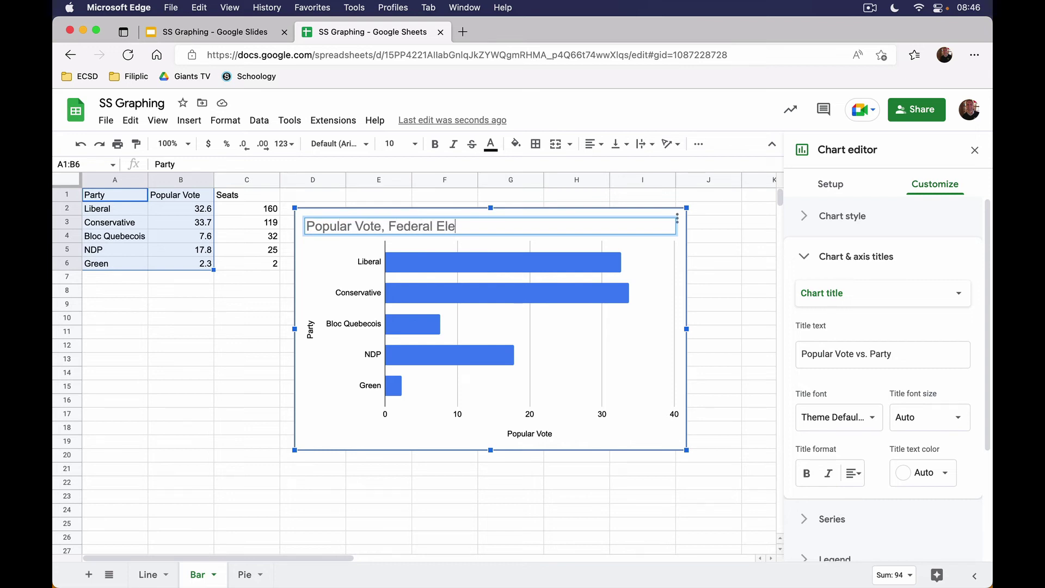
pyautogui.write('ction of 2021')
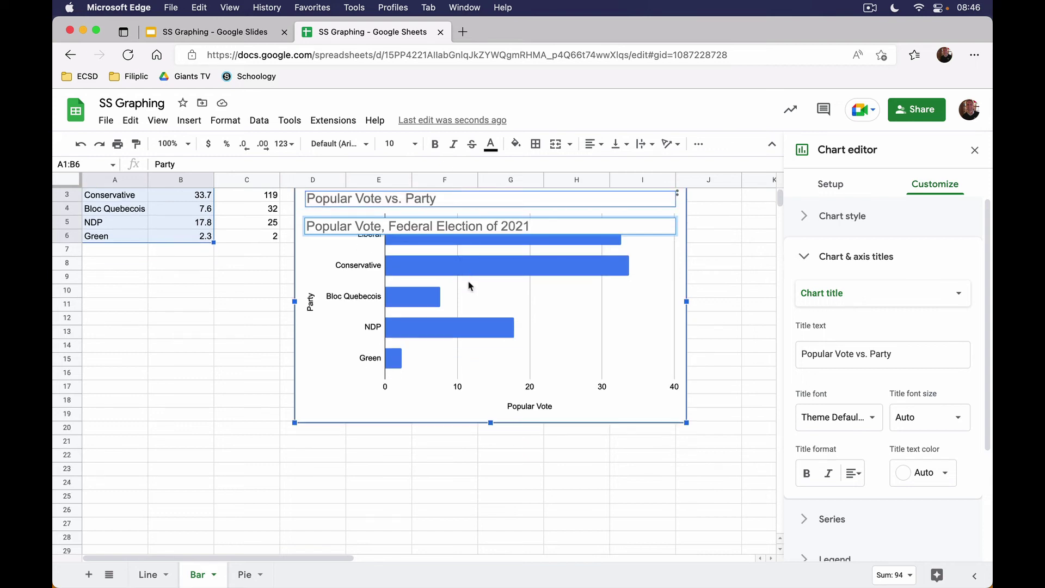
pyautogui.click(256, 377)
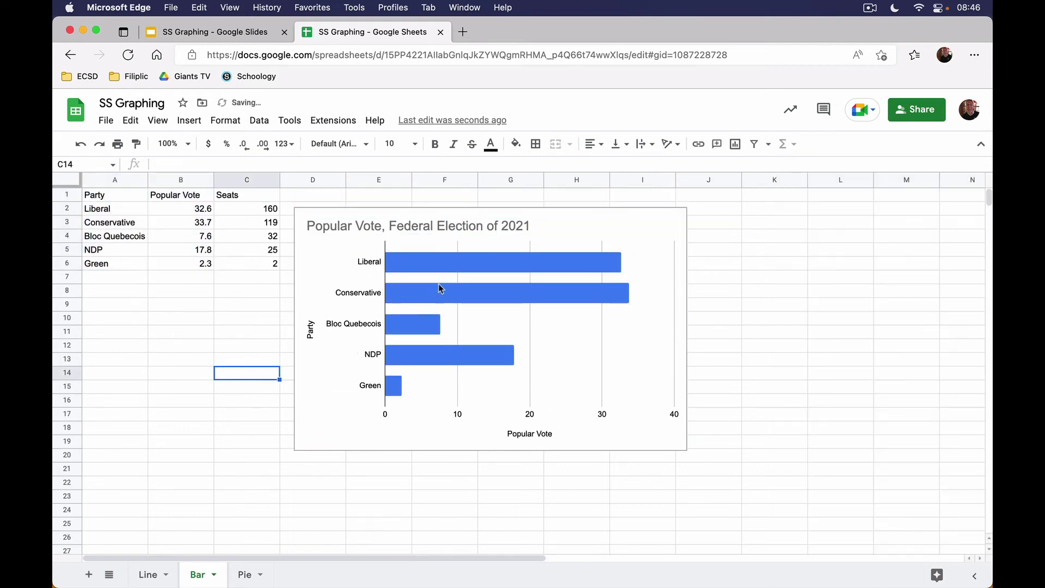
# Colour the Liberal bar red and the Conservative bar blue
pyautogui.doubleClick(481, 262)
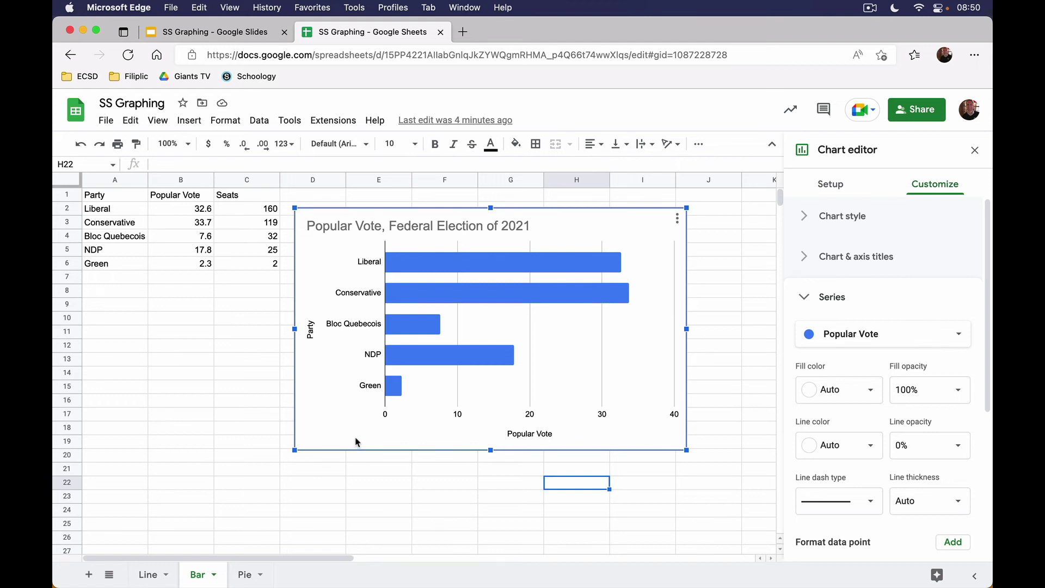
pyautogui.click(417, 265)
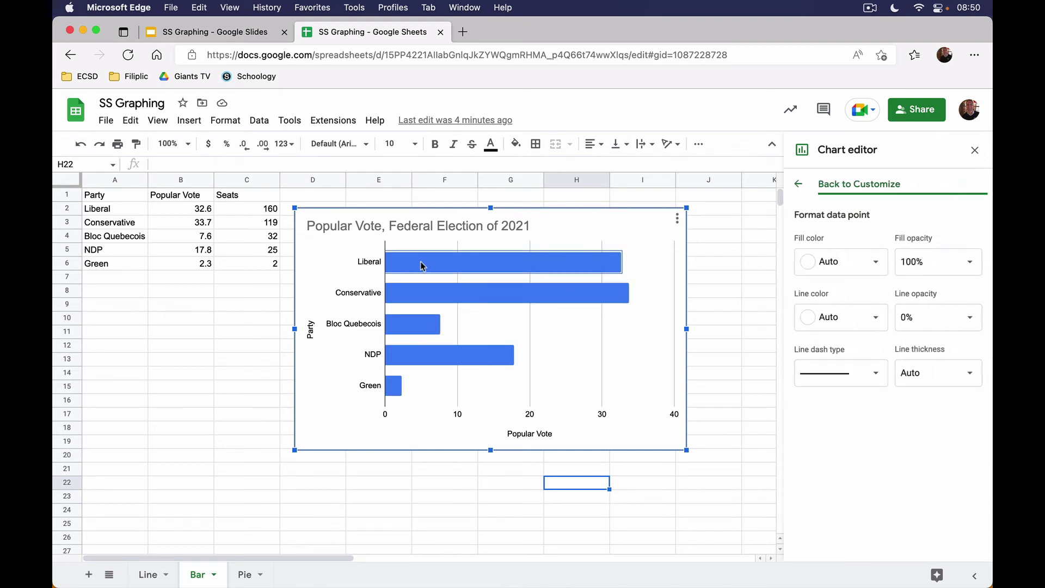
pyautogui.click(831, 263)
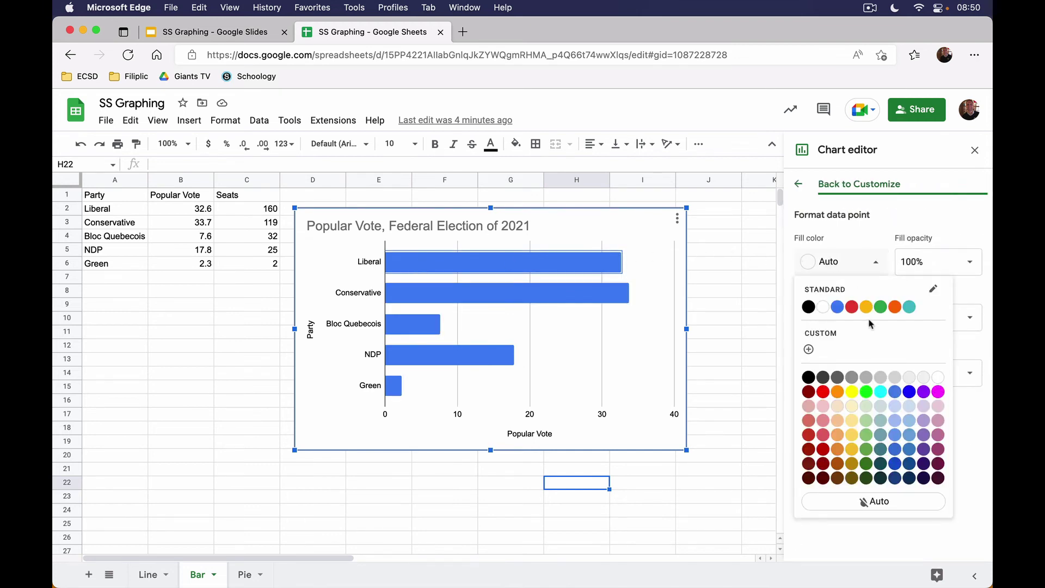
pyautogui.click(851, 307)
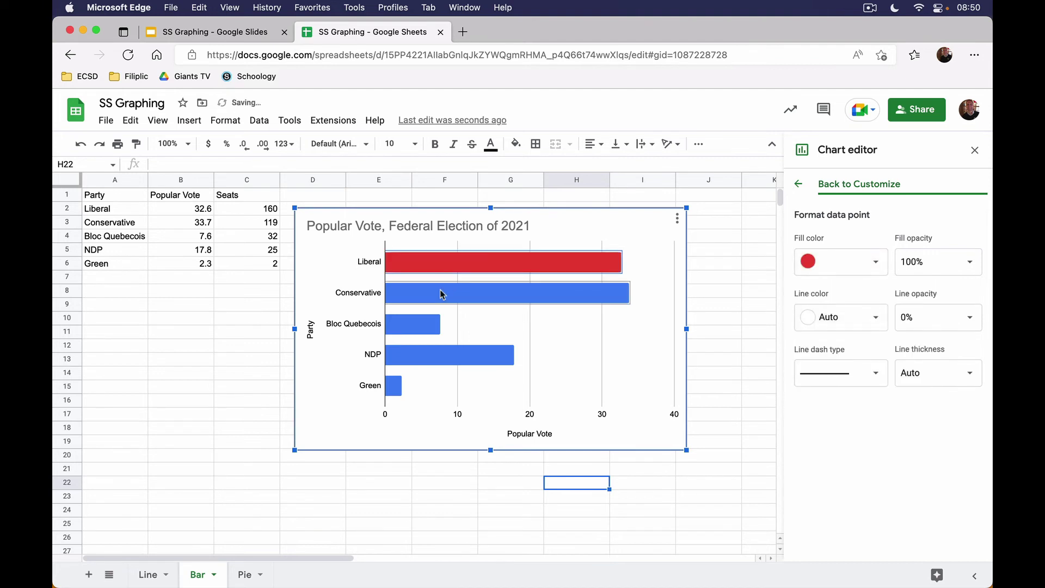
pyautogui.click(441, 294)
pyautogui.click(830, 264)
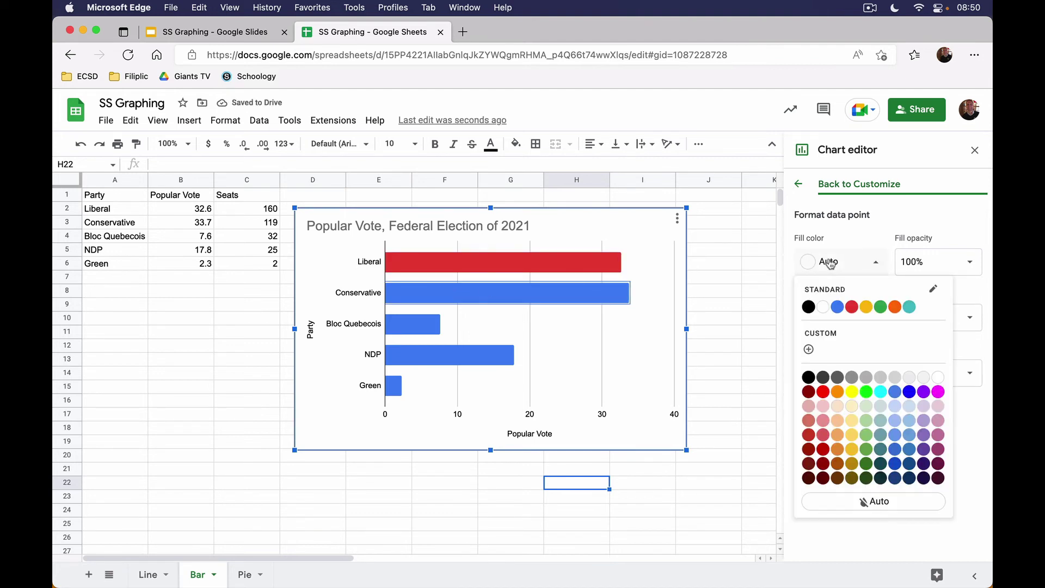
pyautogui.click(908, 391)
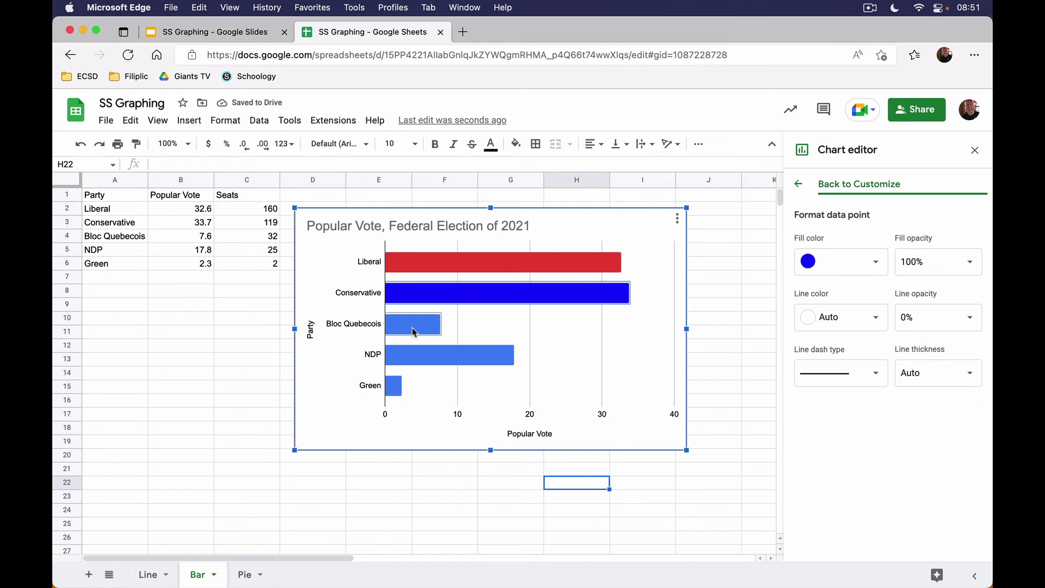
# Colour the NDP bar yellow and the Green bar green
pyautogui.click(411, 358)
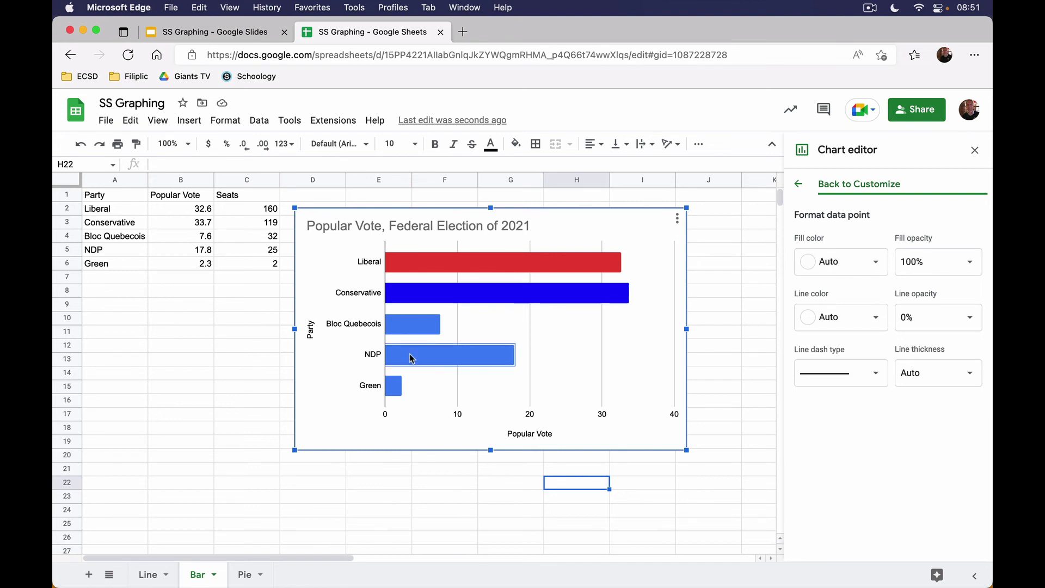
pyautogui.click(865, 262)
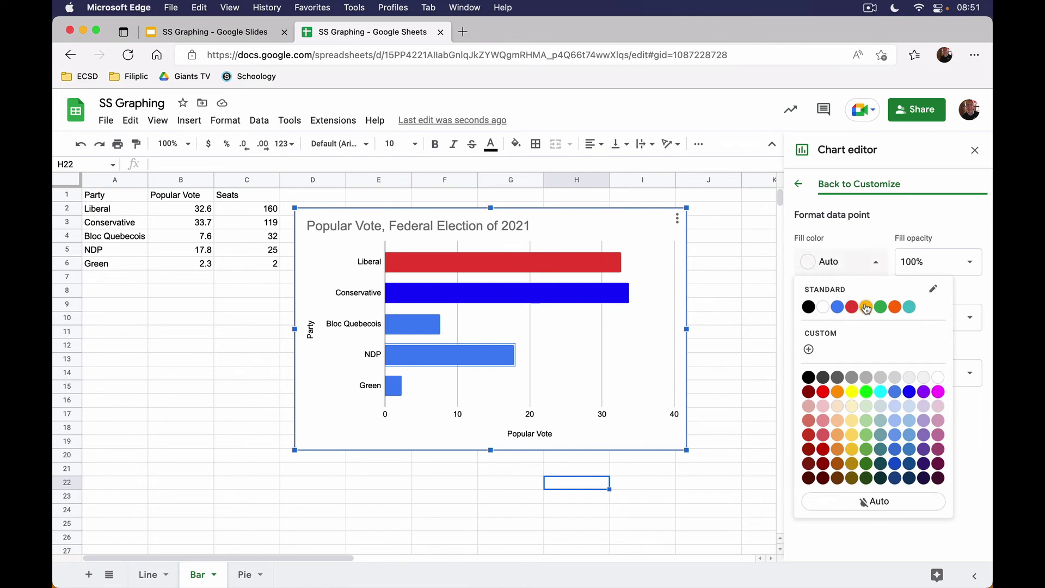
pyautogui.click(866, 307)
pyautogui.click(399, 387)
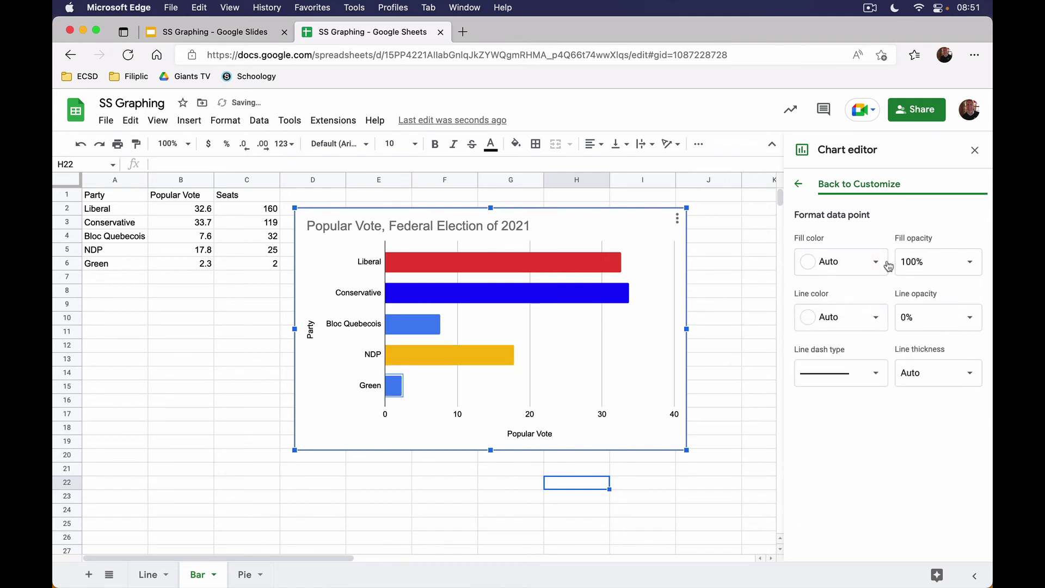
pyautogui.click(865, 262)
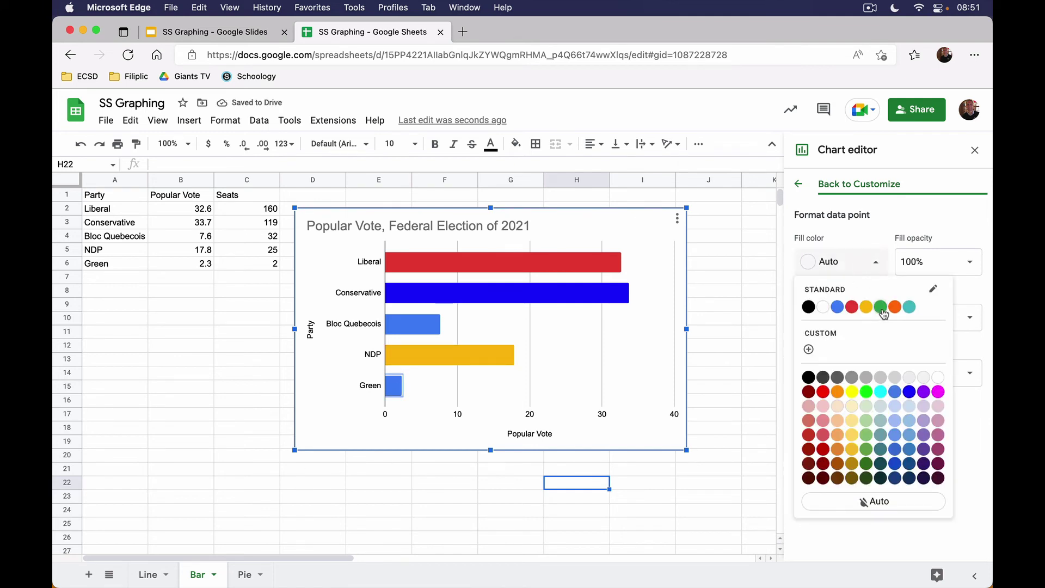
pyautogui.click(880, 307)
pyautogui.click(705, 469)
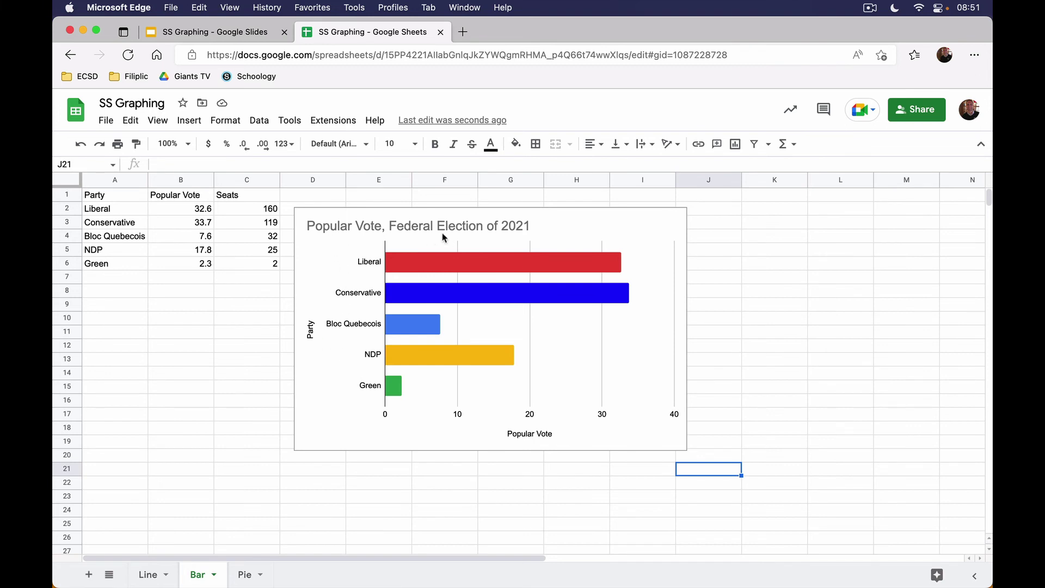
# On the Pie sheet, insert a pie chart from the 2006 immigration categories in A2:B5
pyautogui.click(247, 576)
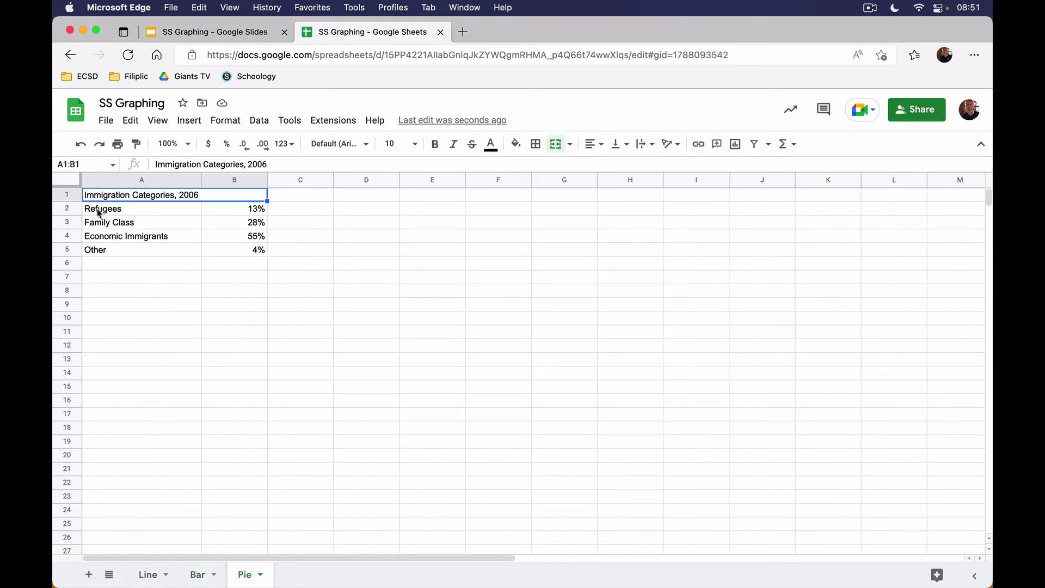
pyautogui.moveTo(98, 213); pyautogui.dragTo(239, 259)
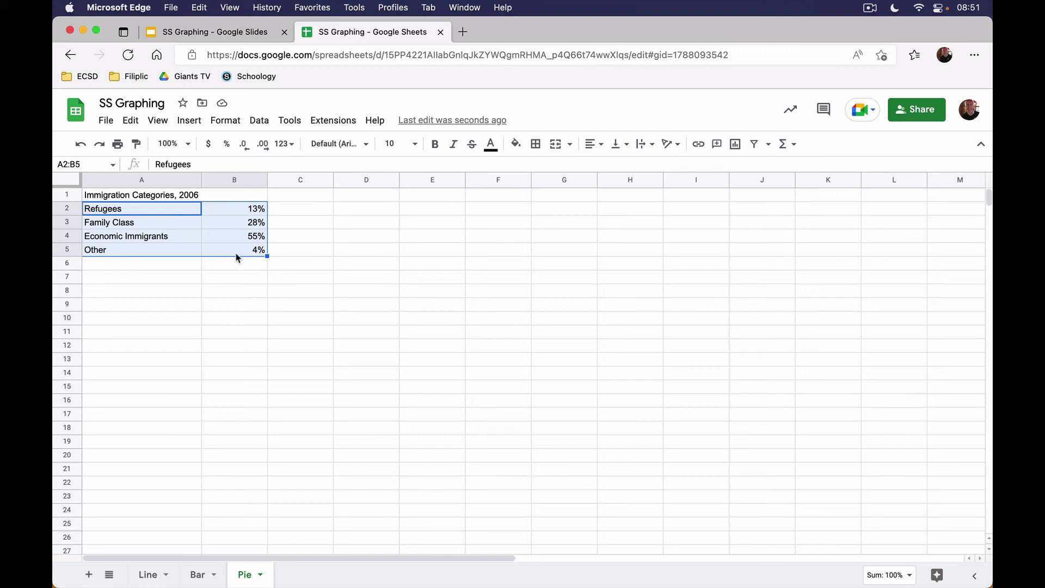
pyautogui.click(182, 122)
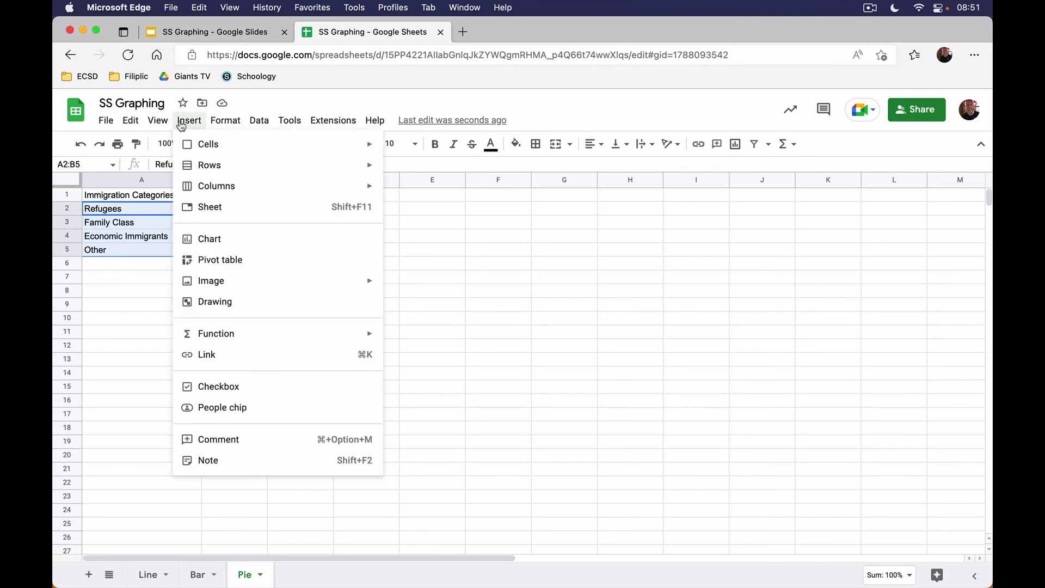
pyautogui.click(204, 242)
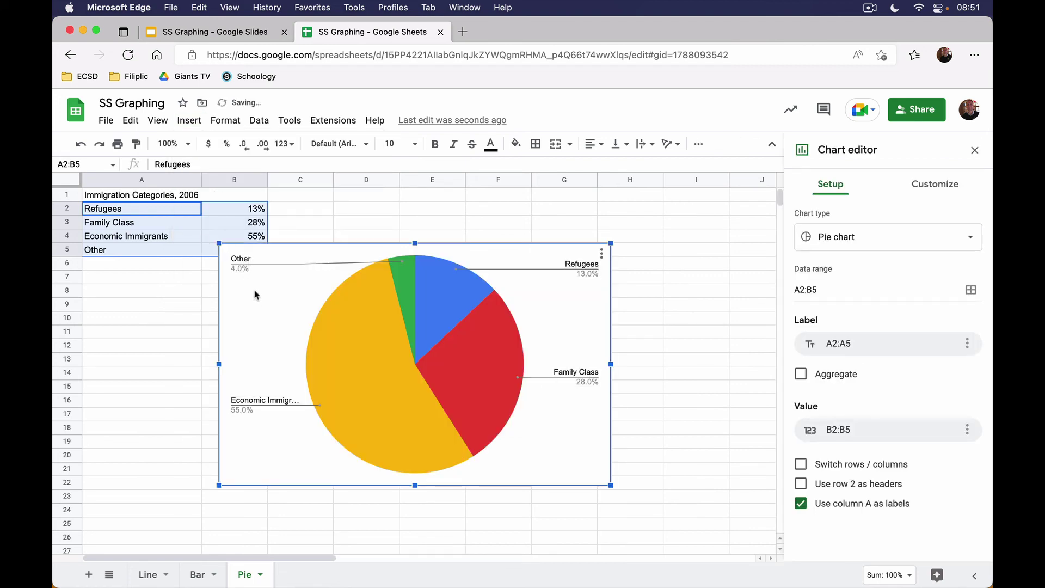
# Move the pie chart up and right so it clears columns A and B
pyautogui.moveTo(264, 313); pyautogui.dragTo(321, 279)
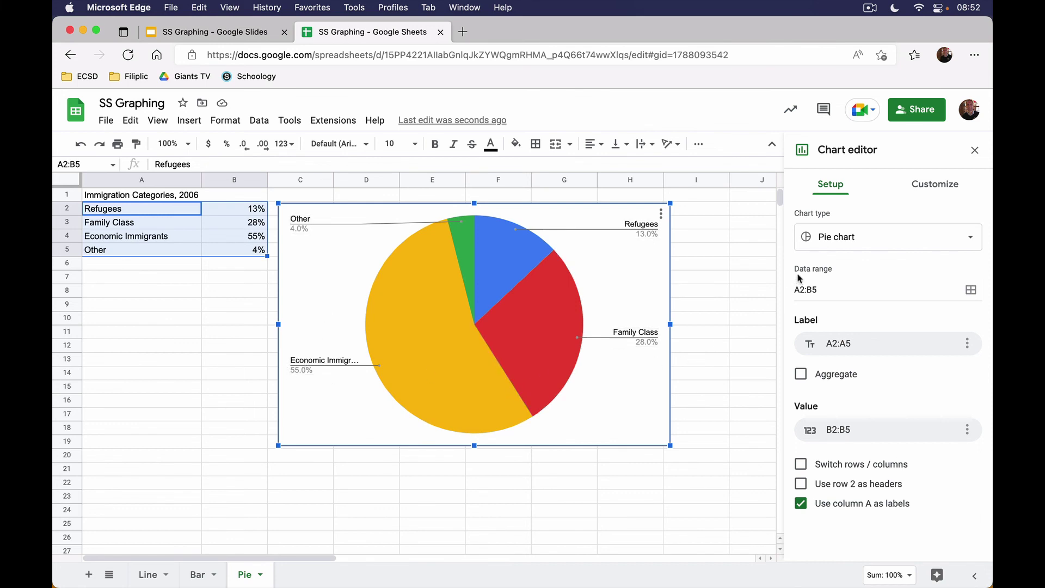
# Set the pie chart title to 'Immigration Categories, 2006' under Chart & axis titles
pyautogui.click(923, 192)
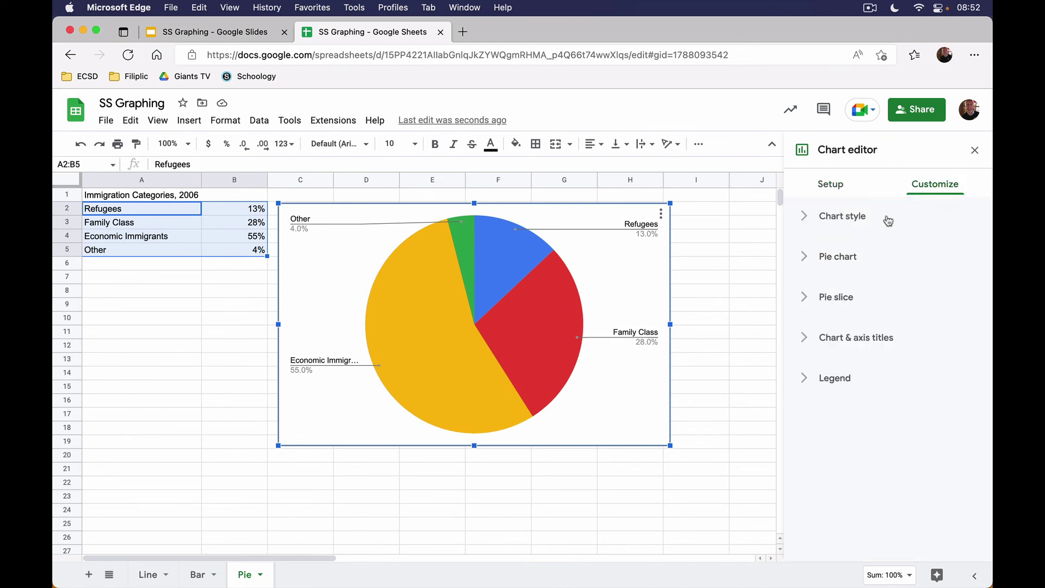
pyautogui.click(833, 258)
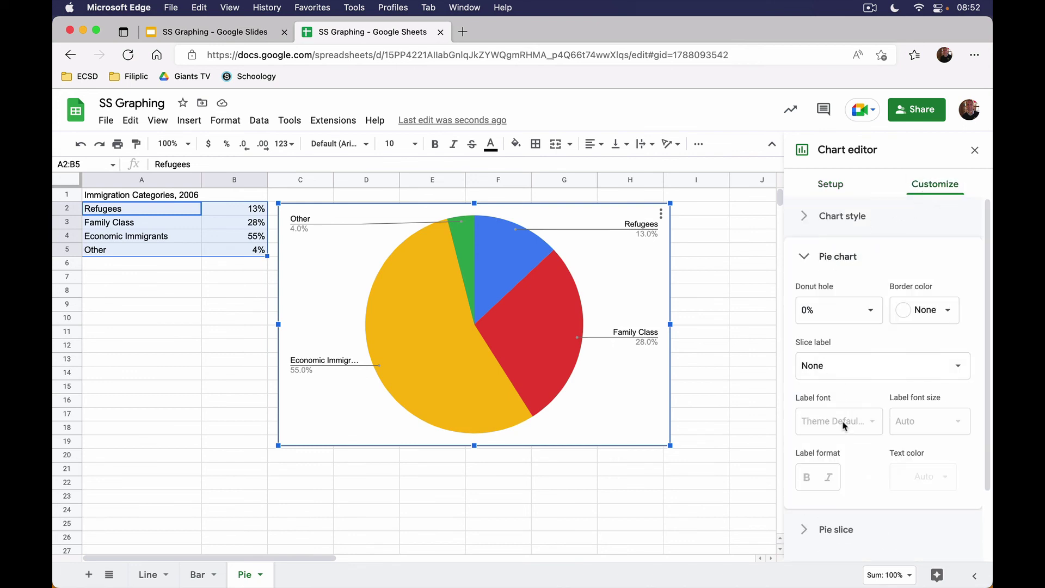
pyautogui.click(826, 260)
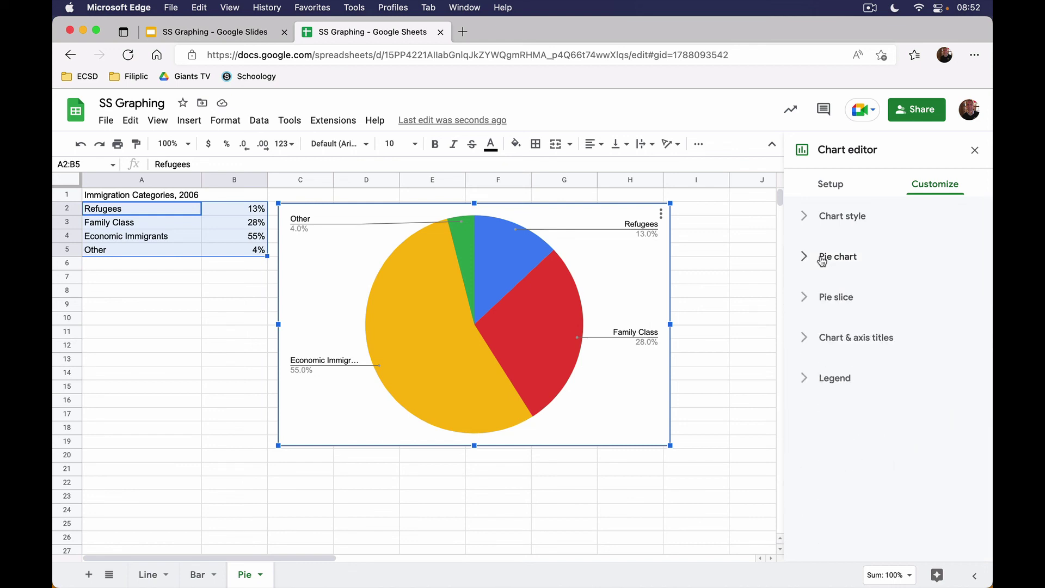
pyautogui.click(814, 349)
pyautogui.click(824, 439)
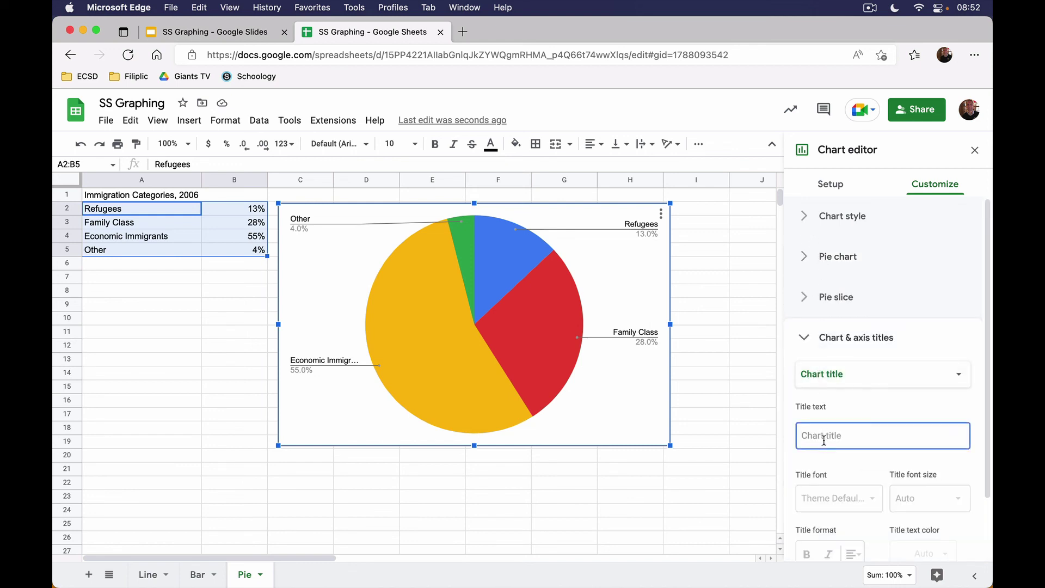
pyautogui.write('Immi')
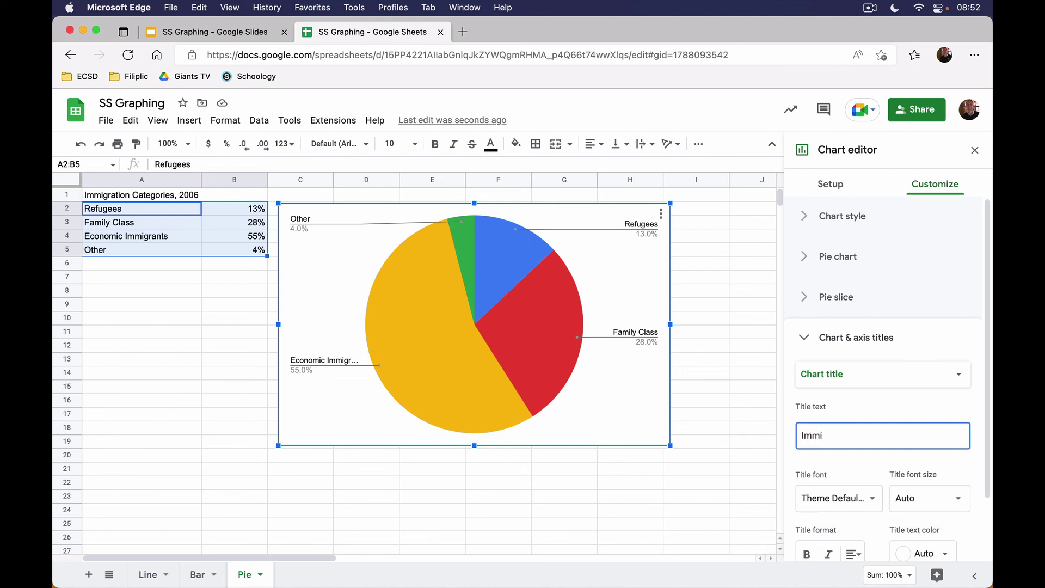
pyautogui.write('gration C')
pyautogui.write('zt')
pyautogui.press('BackSpace')
pyautogui.press('BackSpace')
pyautogui.write('ategories, 2006')
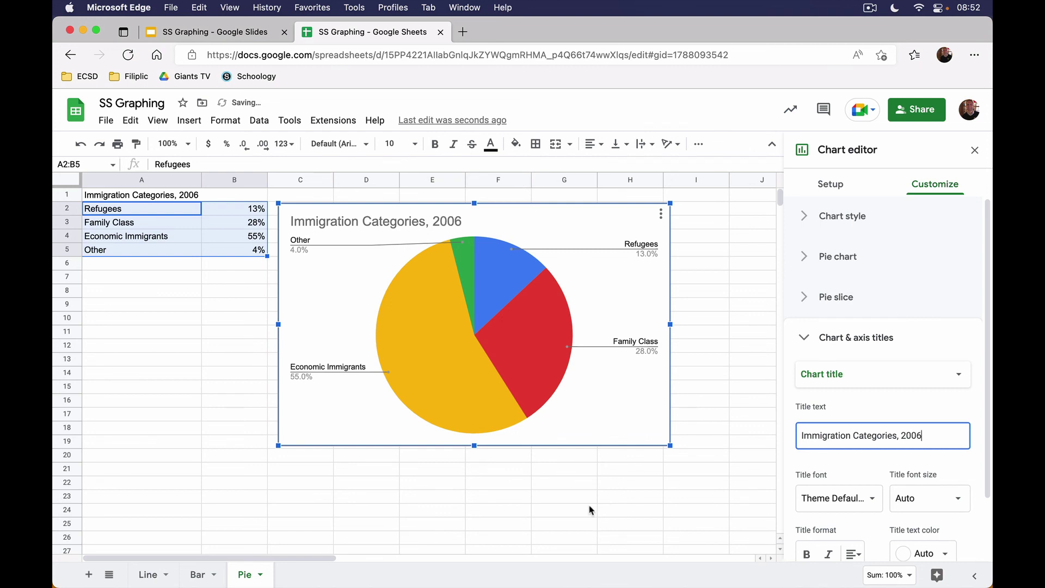
pyautogui.click(590, 510)
pyautogui.moveTo(511, 381)
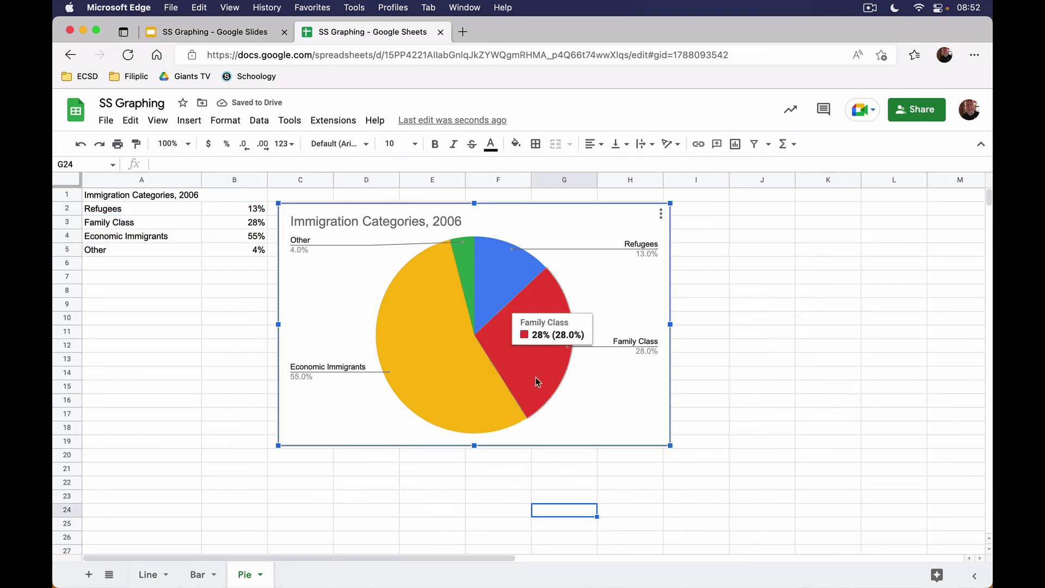
pyautogui.doubleClick(602, 409)
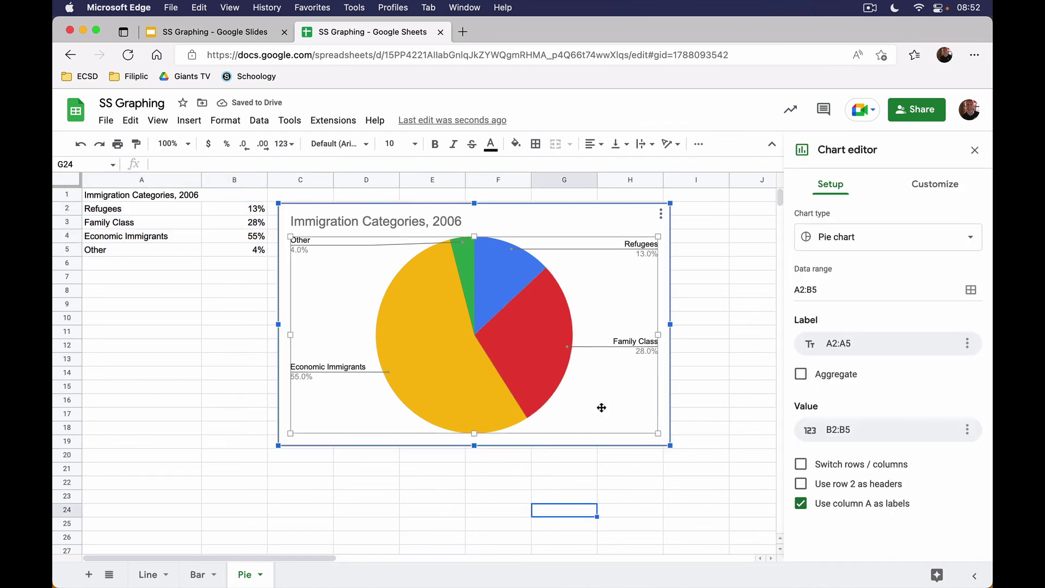
# Look through the immigration chart's Customize options for pie chart and chart style
pyautogui.click(947, 183)
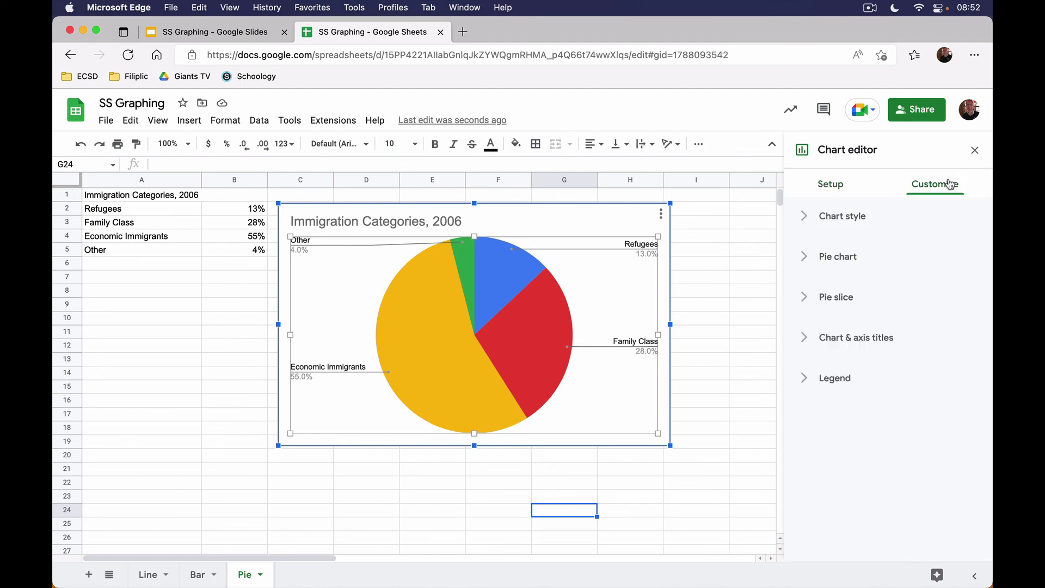
pyautogui.click(806, 256)
pyautogui.click(805, 226)
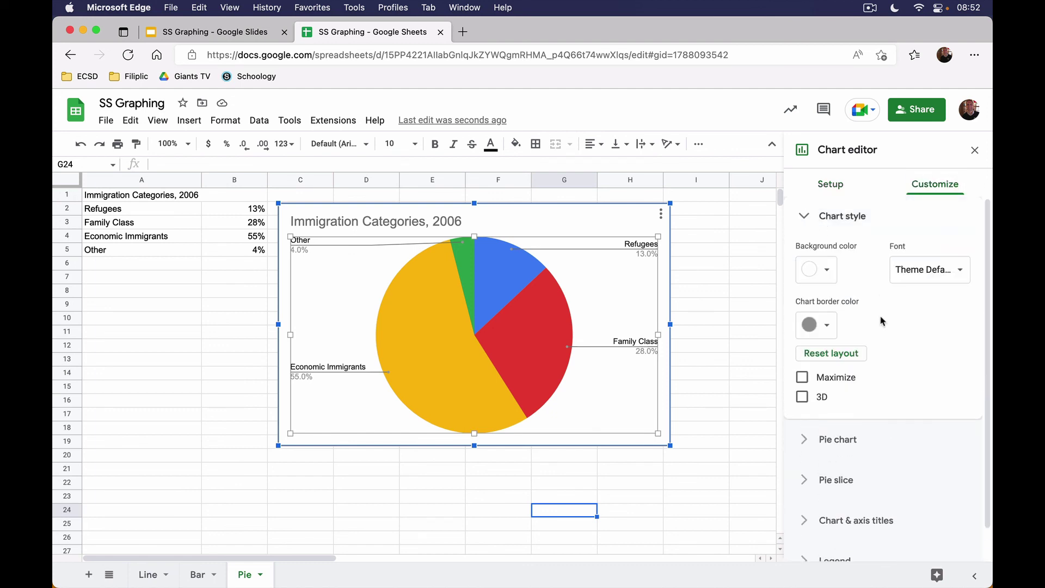
pyautogui.click(831, 185)
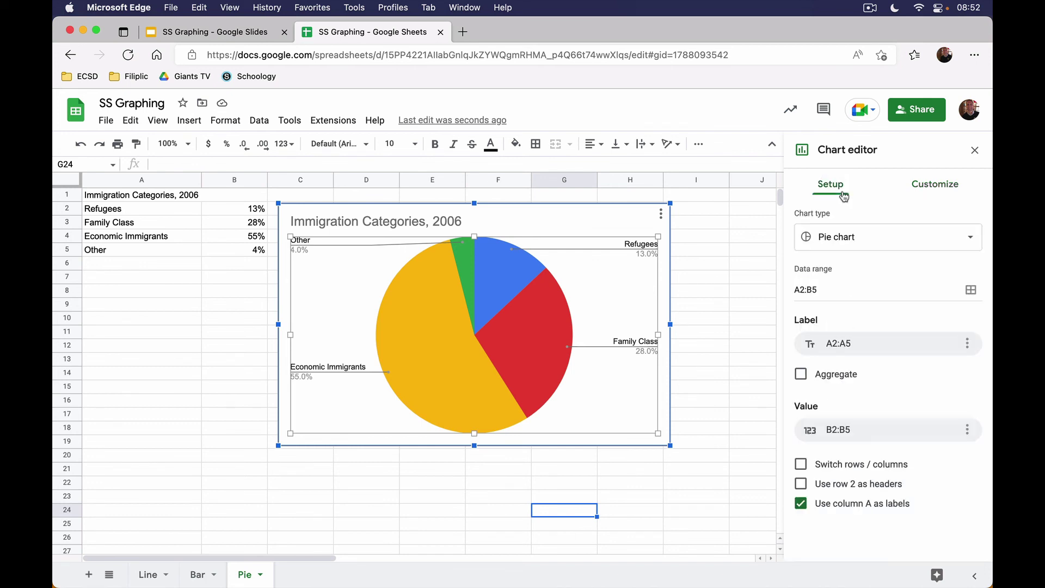
# Switch the immigration chart to a 3D pie chart
pyautogui.click(846, 243)
pyautogui.scroll(-5, 871, 343)
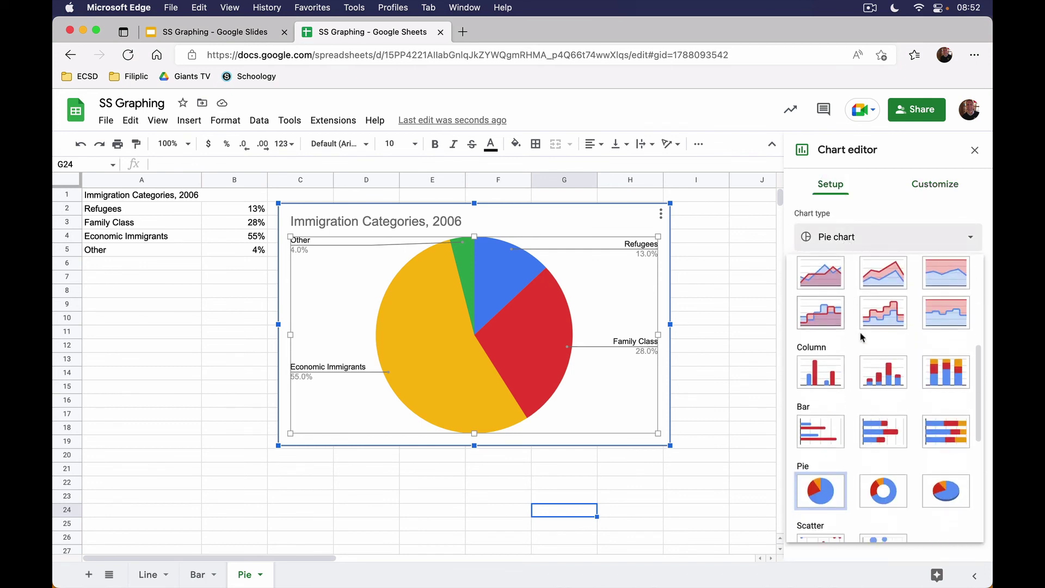
pyautogui.click(943, 381)
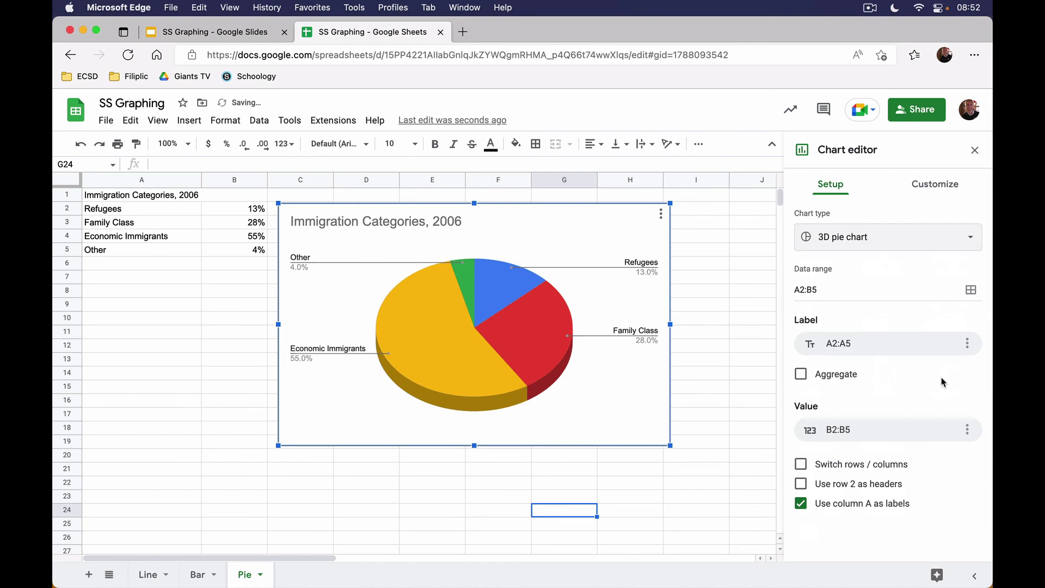
# Change the chart type from 3D pie to a Doughnut chart
pyautogui.click(830, 236)
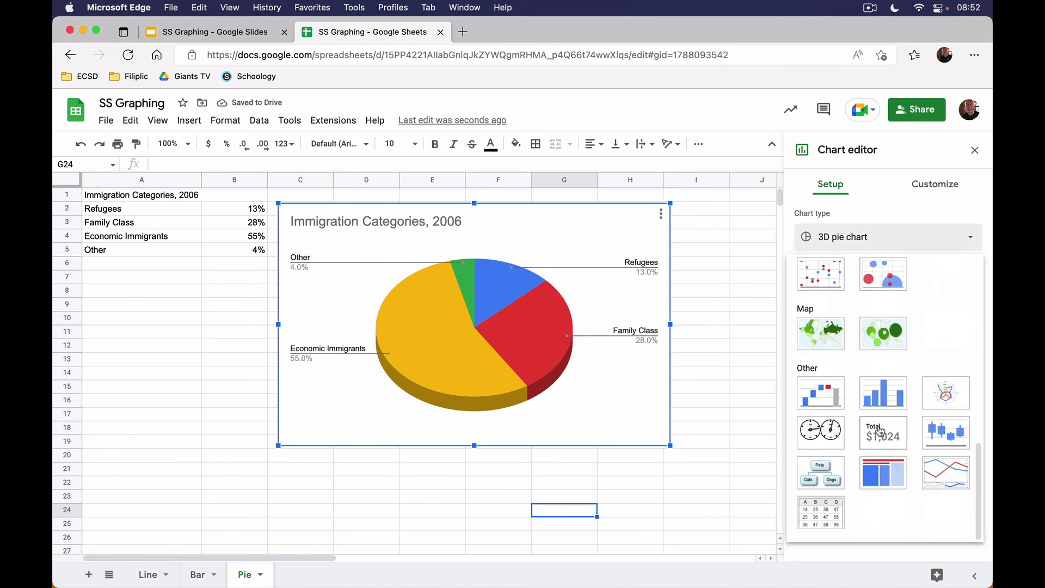
pyautogui.scroll(10, 882, 338)
pyautogui.click(882, 351)
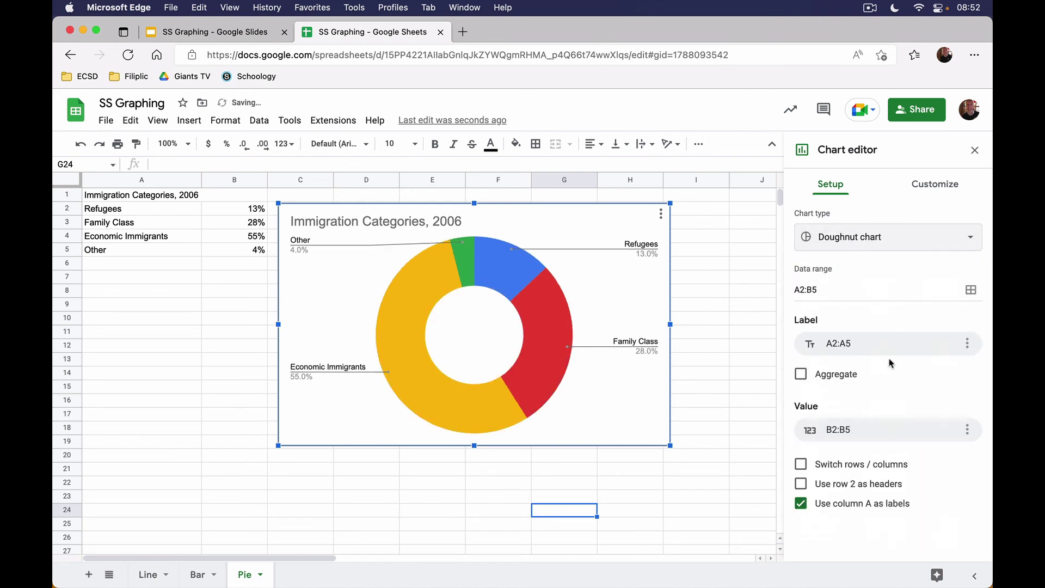